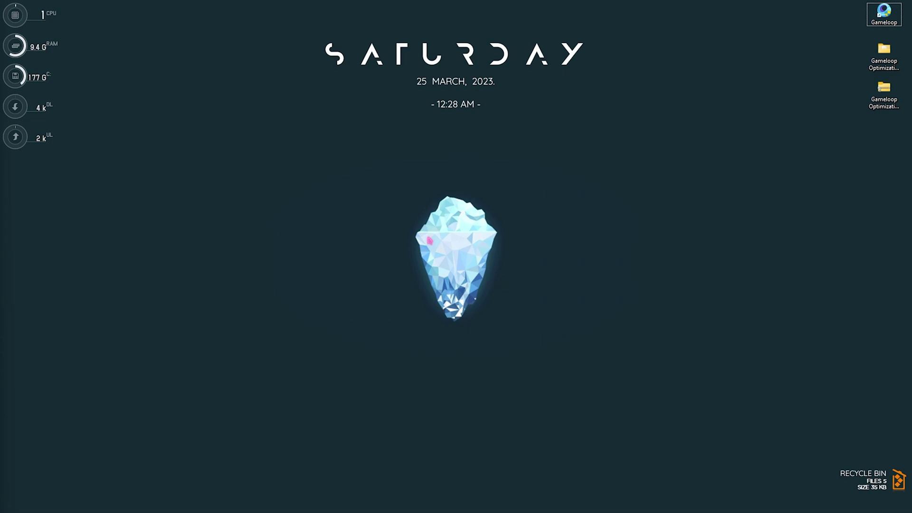
- Open GameLoop, check it for updates and dismiss the version notice
{"action": "left_click", "coordinate": [520, 446]}
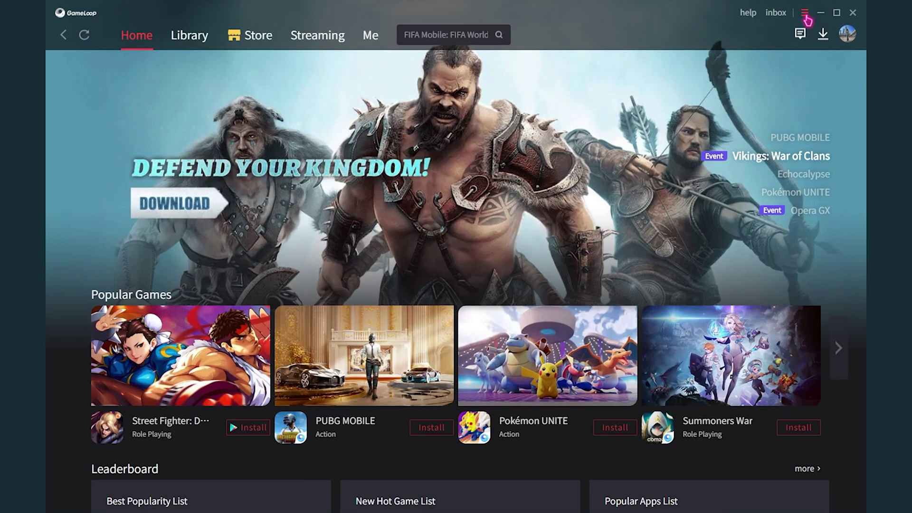
{"action": "left_click", "coordinate": [805, 17]}
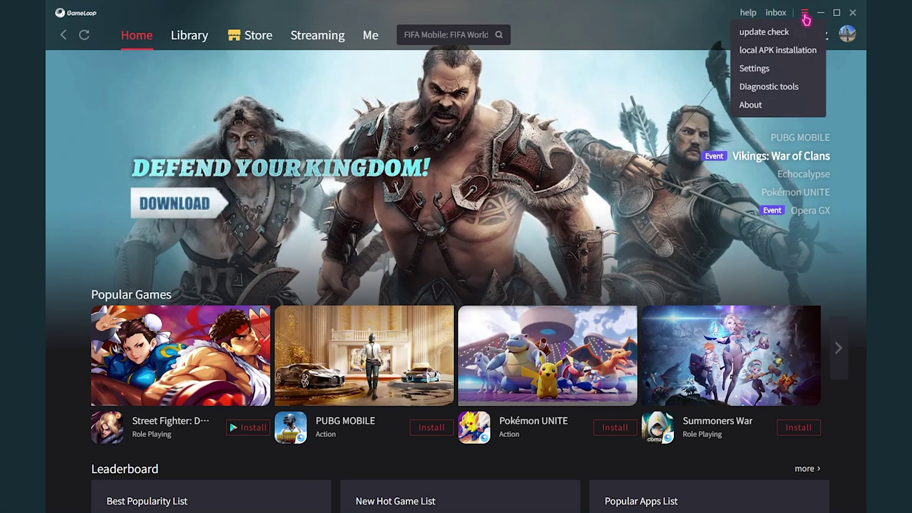
{"action": "left_click", "coordinate": [770, 33]}
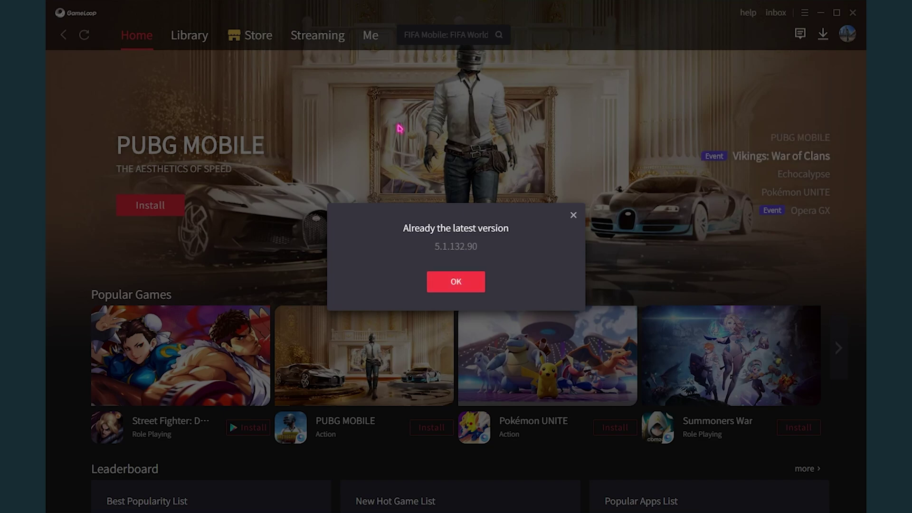
{"action": "left_click", "coordinate": [441, 284]}
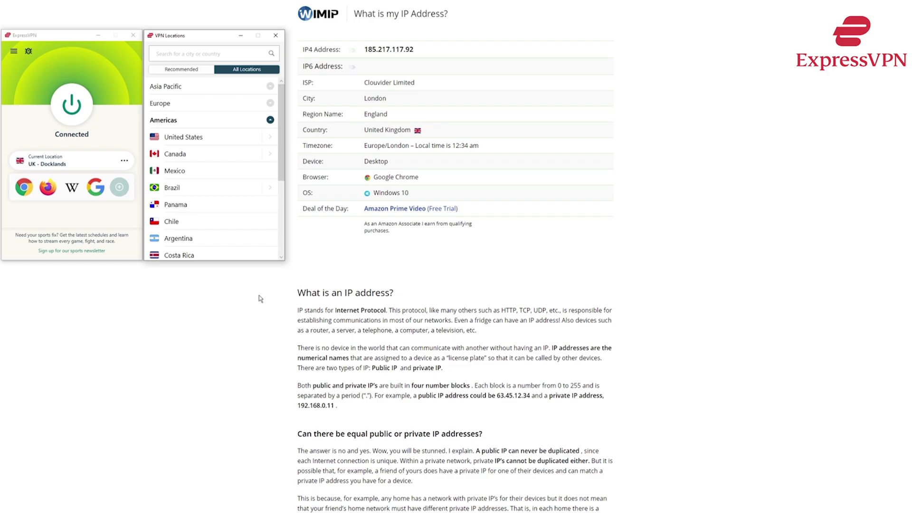
- Switch to ExpressVPN, choose a United States location and start the connection to USA - New York
{"action": "left_click", "coordinate": [220, 138]}
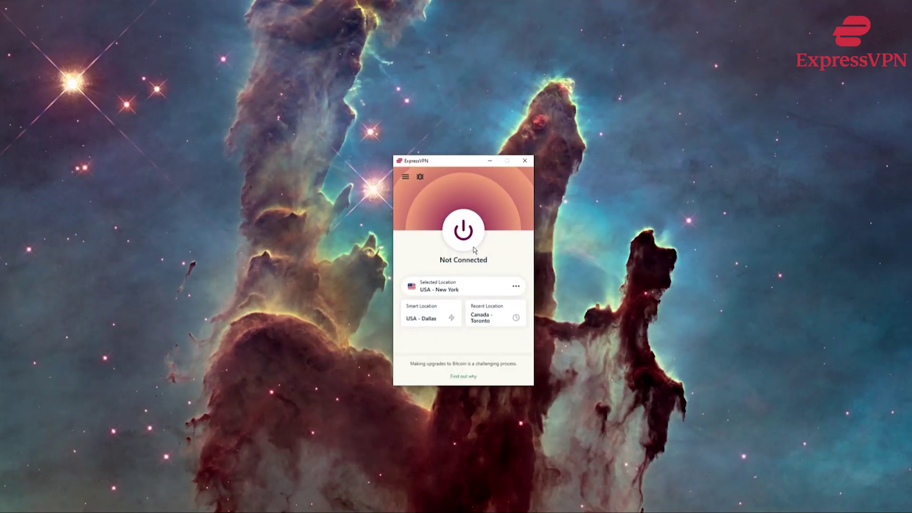
{"action": "left_click", "coordinate": [469, 235]}
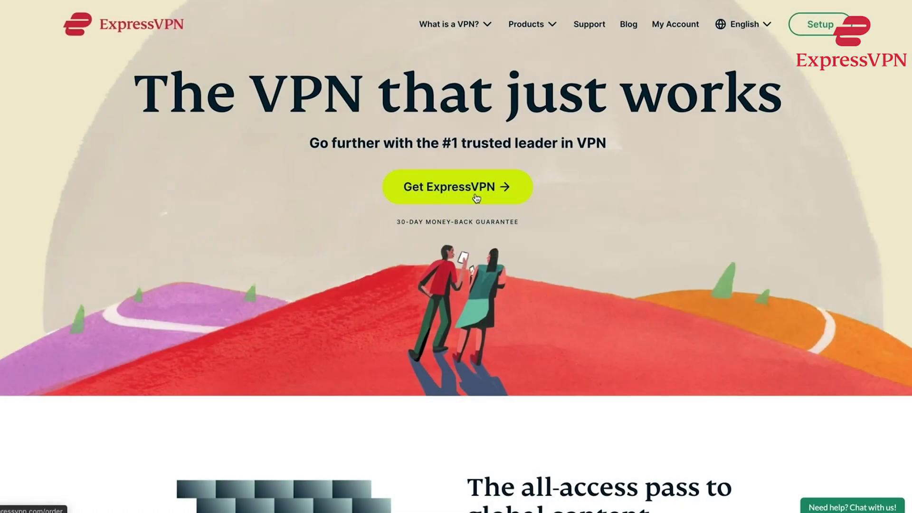
- Open the ExpressVPN order page from its website and look over the plans and payment sections
{"action": "left_click", "coordinate": [476, 199]}
{"action": "scroll", "coordinate": [476, 199], "scroll_direction": "down", "scroll_amount": 5}
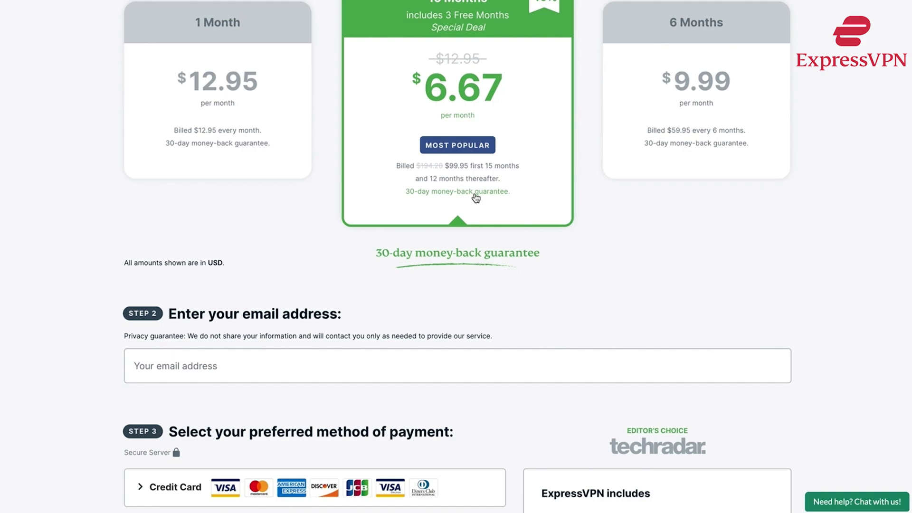
{"action": "scroll", "coordinate": [475, 198], "scroll_direction": "down", "scroll_amount": 5}
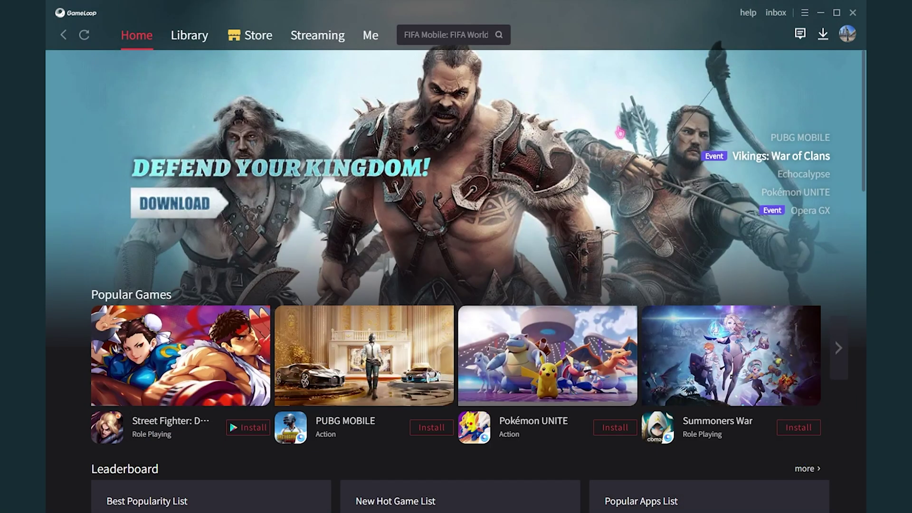
- Open GameLoop's settings and disable the Hide advanced watermarks option in the basic settings
{"action": "left_click", "coordinate": [805, 14]}
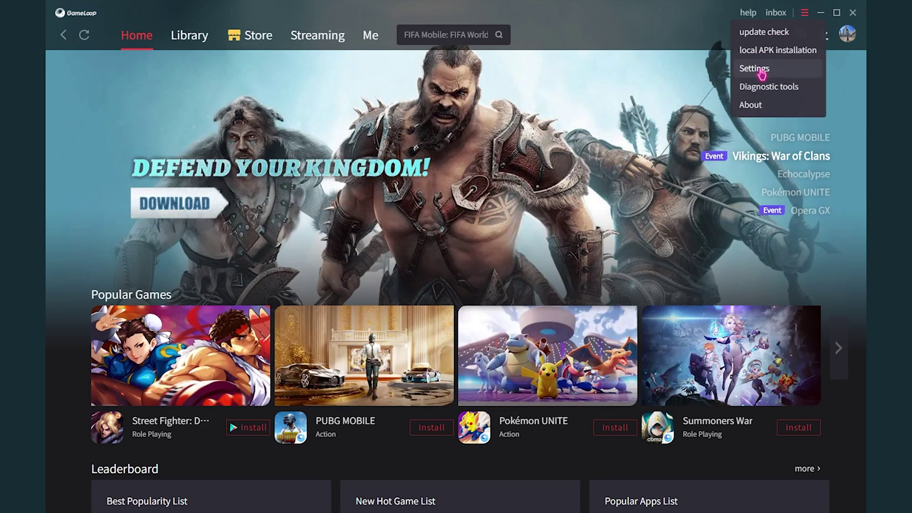
{"action": "left_click", "coordinate": [770, 70]}
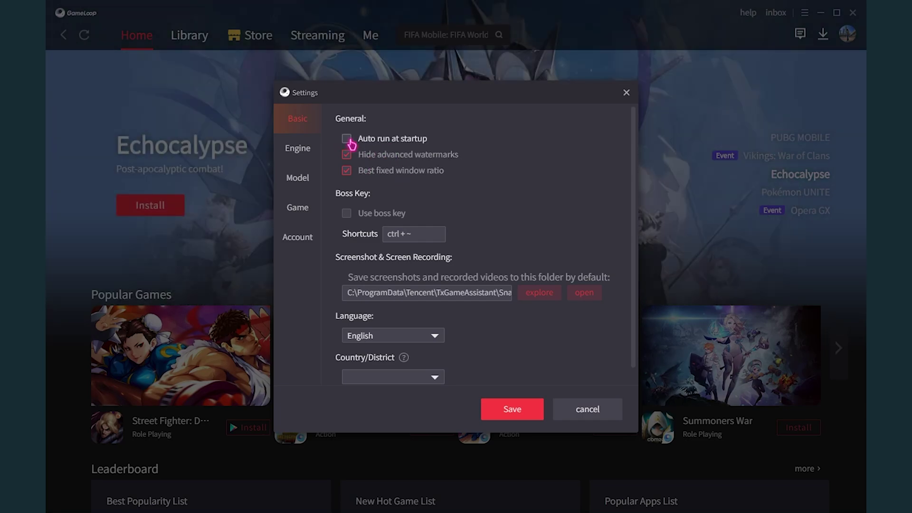
{"action": "left_click", "coordinate": [347, 155]}
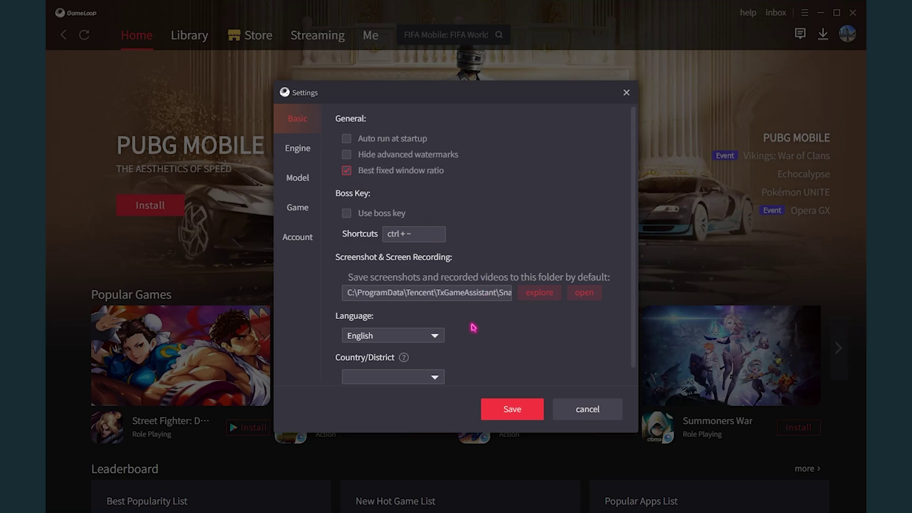
- In the Engine settings, set Anti-aliasing to Off and Memory to 8192M
{"action": "left_click", "coordinate": [308, 151]}
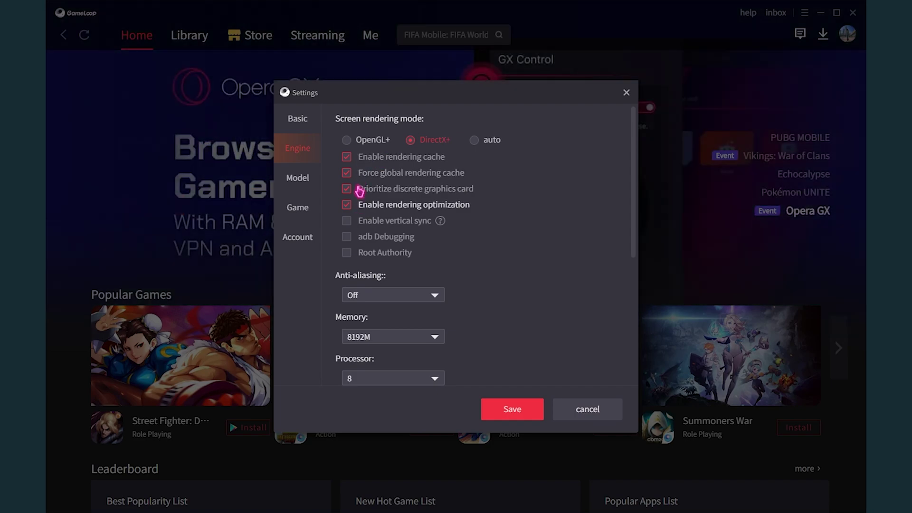
{"action": "left_click", "coordinate": [354, 295]}
{"action": "scroll", "coordinate": [375, 285], "scroll_direction": "down", "scroll_amount": 1}
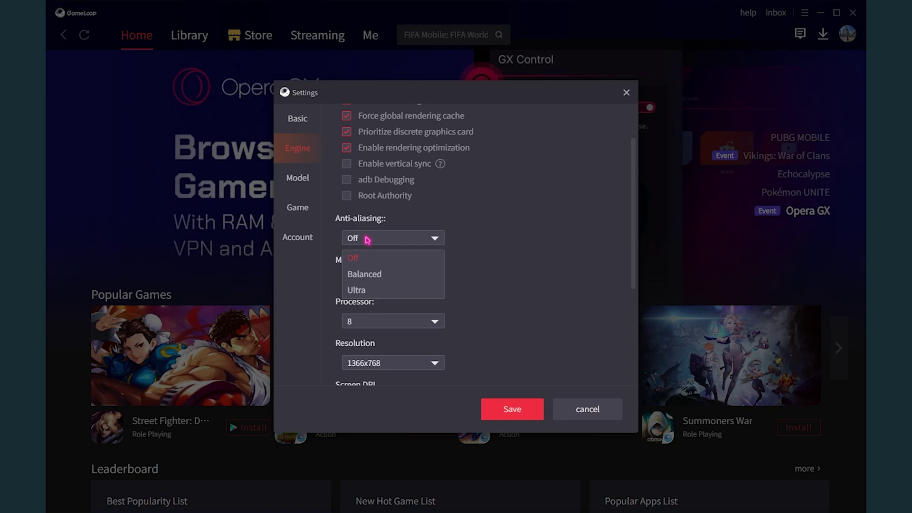
{"action": "left_click", "coordinate": [403, 260]}
{"action": "left_click", "coordinate": [433, 280]}
{"action": "scroll", "coordinate": [396, 319], "scroll_direction": "down", "scroll_amount": 1}
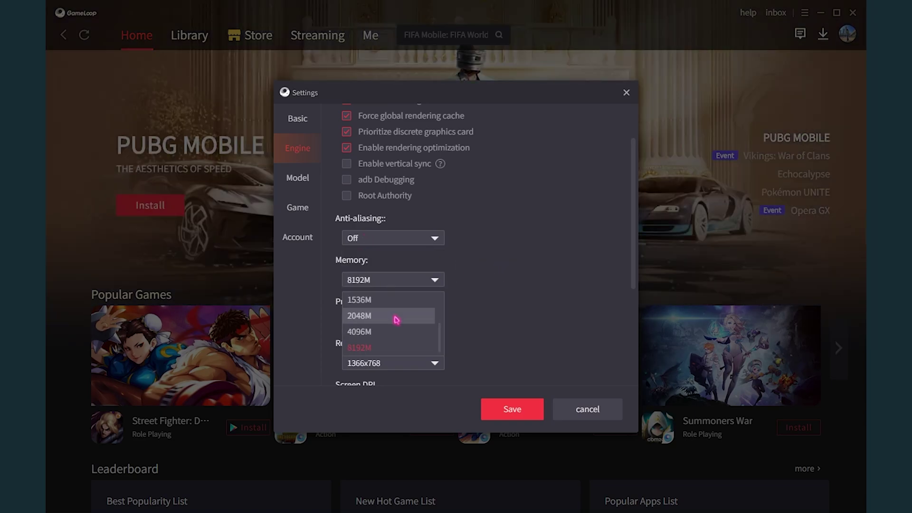
{"action": "left_click", "coordinate": [417, 347]}
- Set the engine's Processor count to 8
{"action": "left_click", "coordinate": [403, 326]}
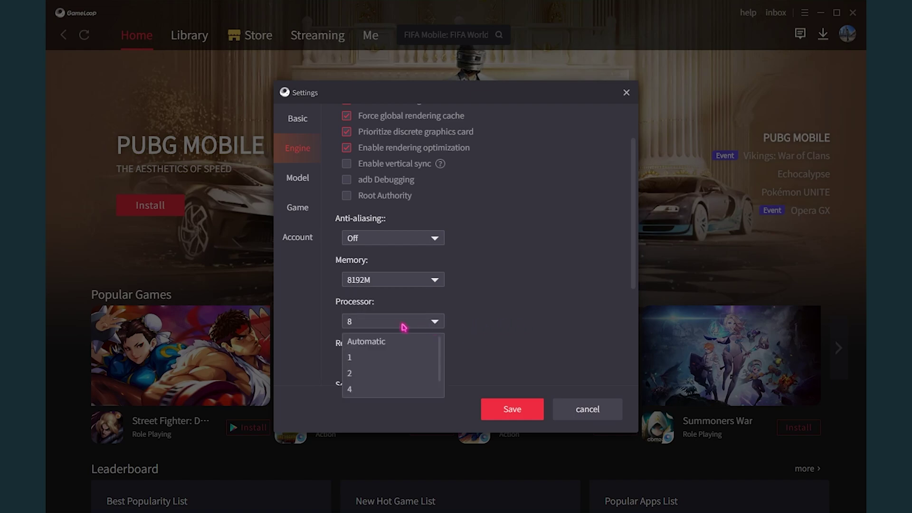
{"action": "scroll", "coordinate": [402, 354], "scroll_direction": "down", "scroll_amount": 1}
{"action": "left_click", "coordinate": [383, 387]}
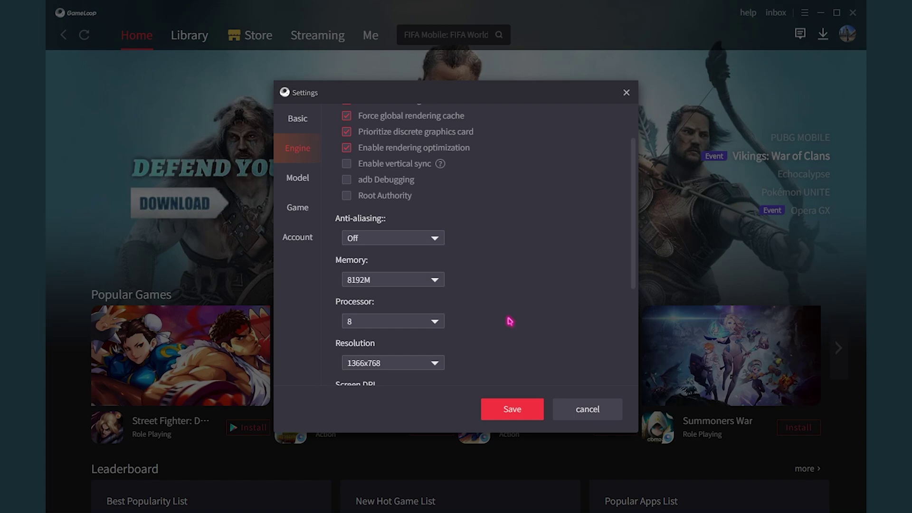
- Set the engine's resolution to 1366x768 and keep the screen DPI at 400
{"action": "scroll", "coordinate": [427, 284], "scroll_direction": "down", "scroll_amount": 2}
{"action": "left_click", "coordinate": [361, 249]}
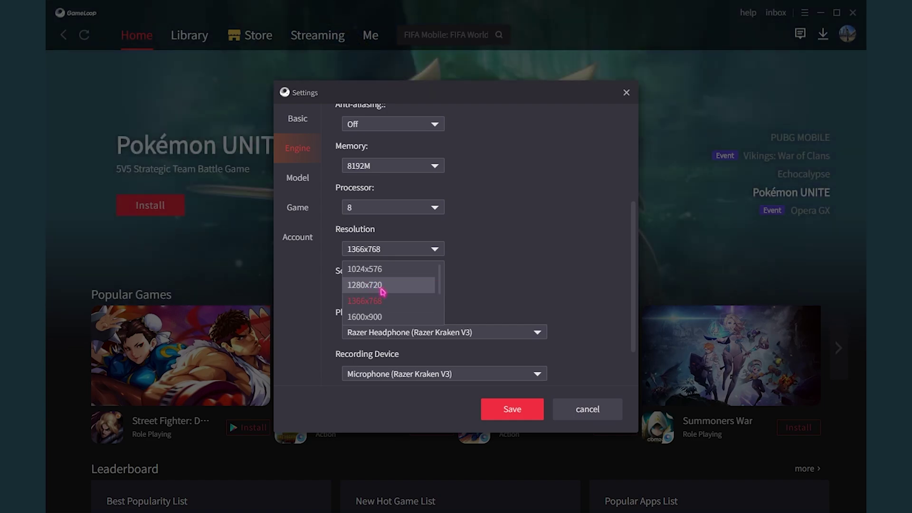
{"action": "left_click", "coordinate": [366, 301]}
{"action": "left_click", "coordinate": [380, 251]}
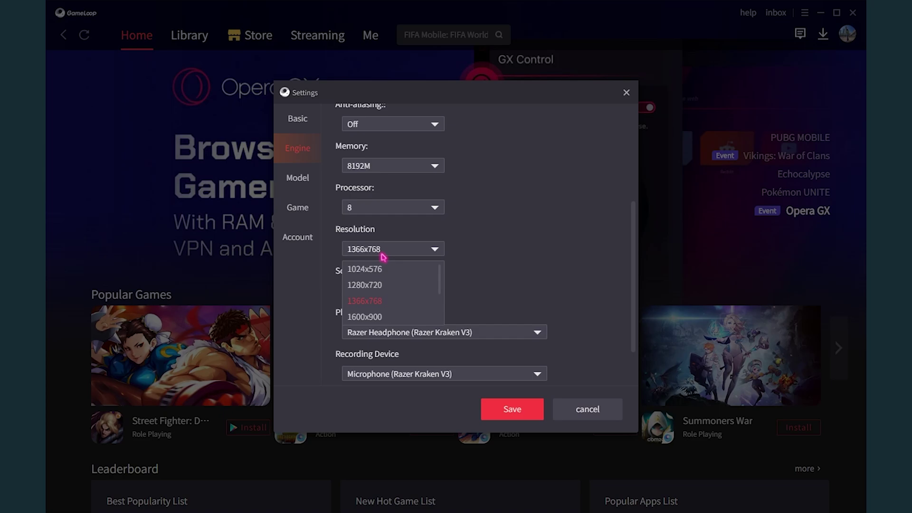
{"action": "left_click", "coordinate": [454, 254]}
{"action": "left_click", "coordinate": [357, 289]}
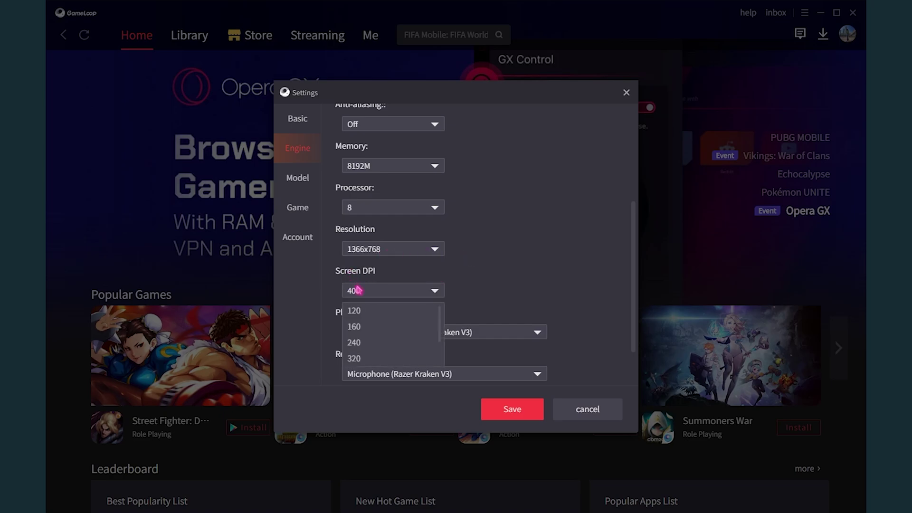
{"action": "left_click", "coordinate": [534, 279]}
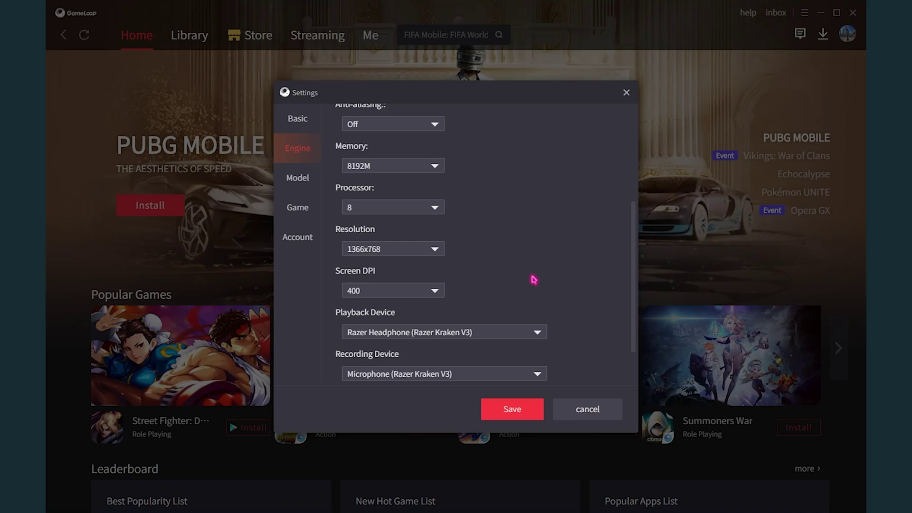
- Review the playback device, recording device and audio channel options in the Engine settings
{"action": "scroll", "coordinate": [534, 279], "scroll_direction": "down", "scroll_amount": 2}
{"action": "left_click", "coordinate": [402, 277]}
{"action": "left_click", "coordinate": [476, 261]}
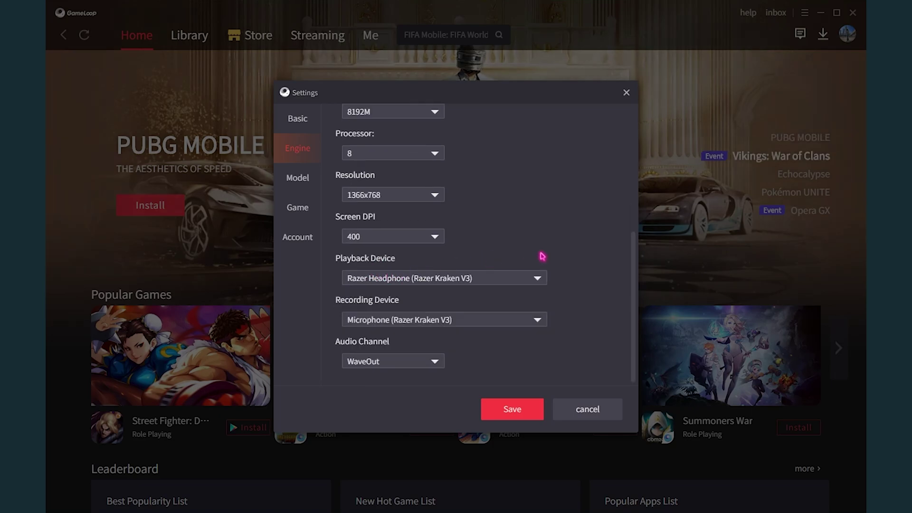
{"action": "left_click", "coordinate": [534, 277]}
{"action": "left_click", "coordinate": [513, 238]}
{"action": "left_click", "coordinate": [436, 274]}
{"action": "left_click", "coordinate": [292, 312]}
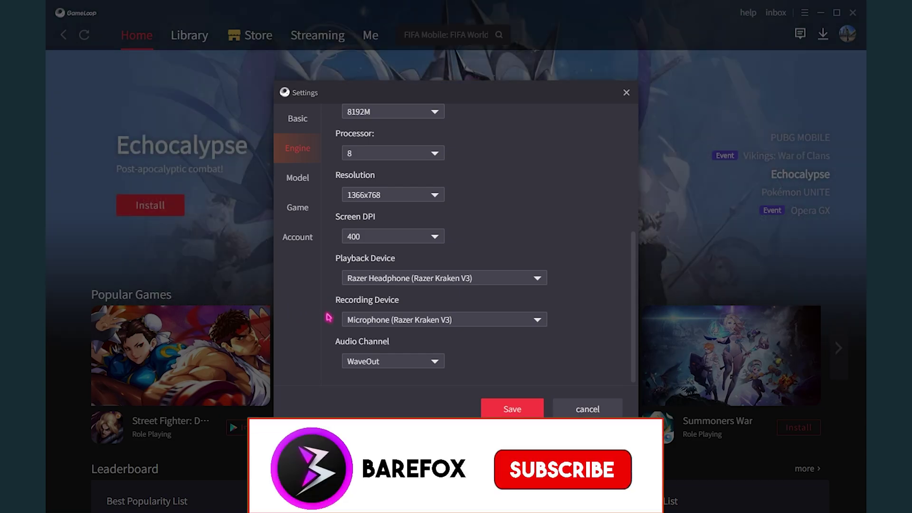
{"action": "left_click", "coordinate": [379, 360]}
{"action": "left_click", "coordinate": [377, 345]}
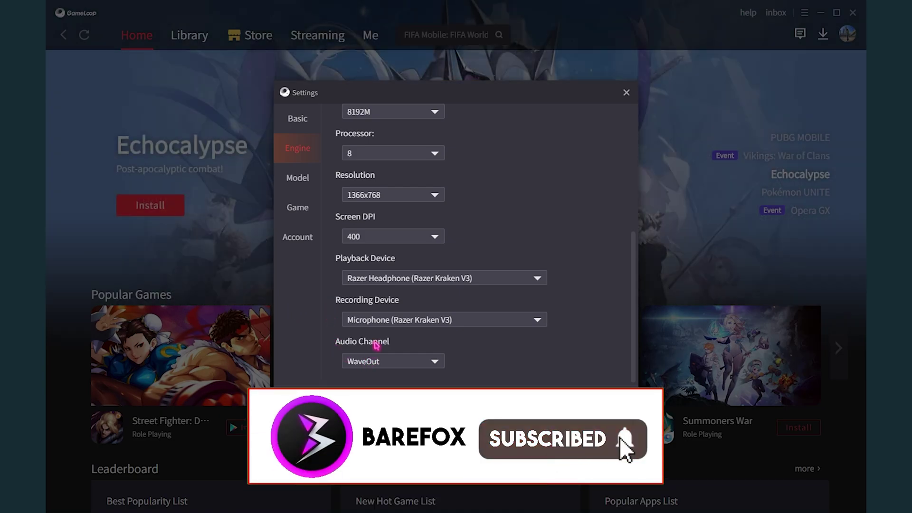
{"action": "left_click", "coordinate": [368, 361]}
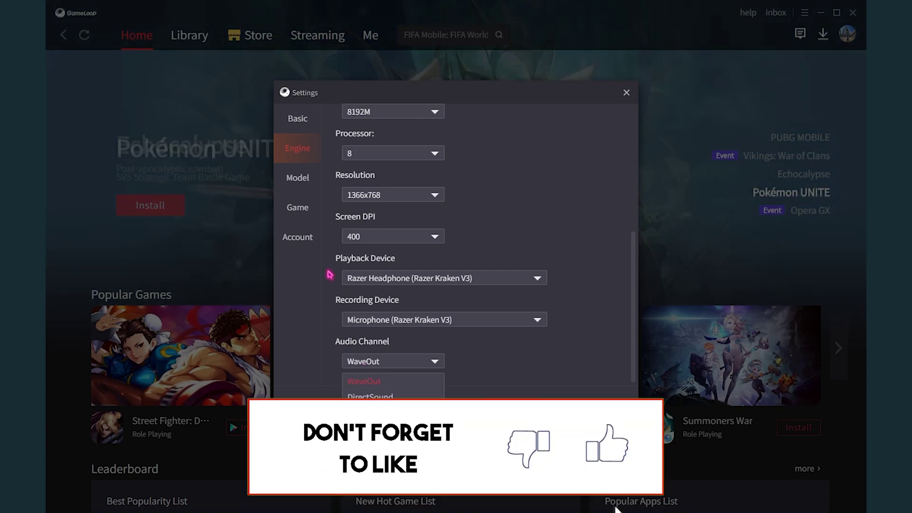
- Review the custom mobile phone model options in the Model settings, keeping Customize selected
{"action": "left_click", "coordinate": [304, 180]}
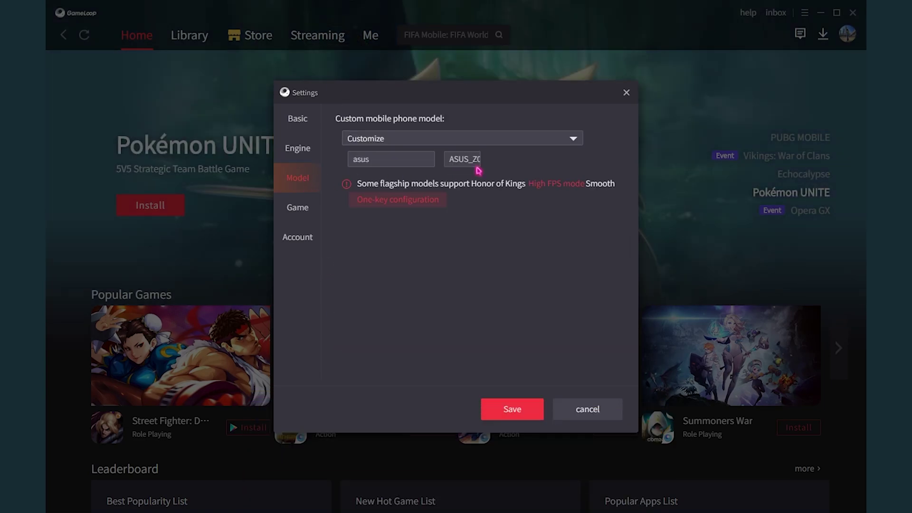
{"action": "left_click", "coordinate": [399, 139]}
{"action": "left_click", "coordinate": [425, 138]}
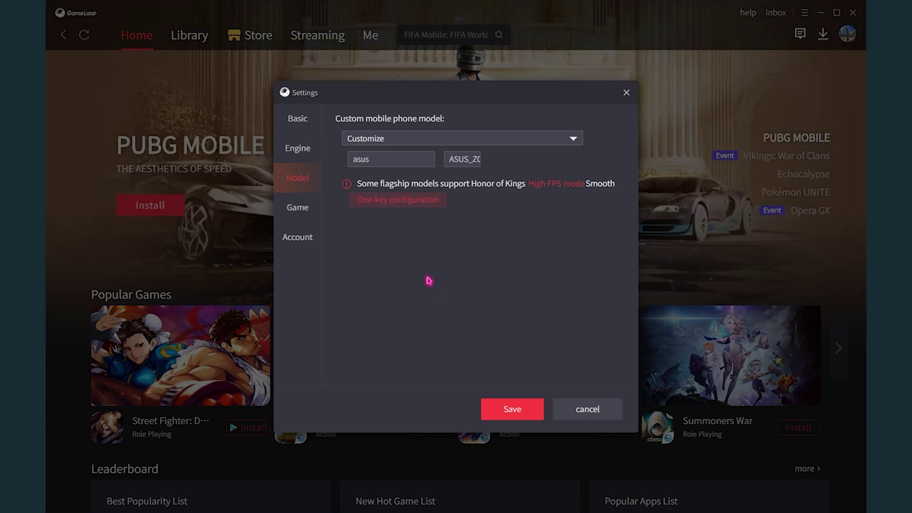
- Set Call Of Duty:Mobile's game definition to FHD 2K and its graphics quality to HD, and save the settings
{"action": "left_click", "coordinate": [297, 216]}
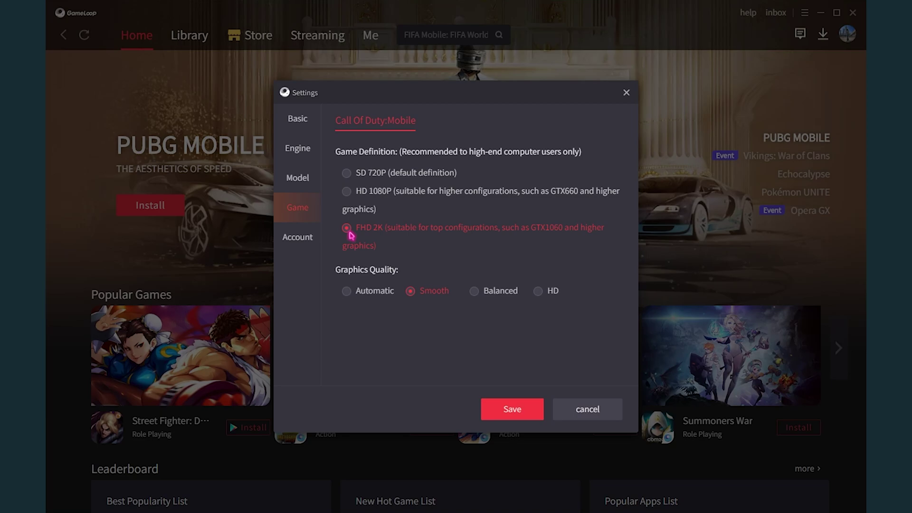
{"action": "left_click", "coordinate": [363, 172]}
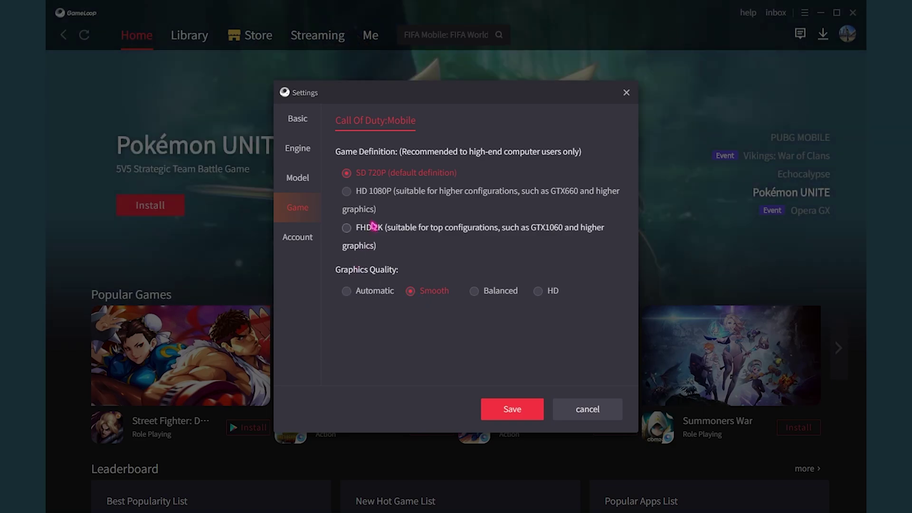
{"action": "left_click", "coordinate": [348, 229]}
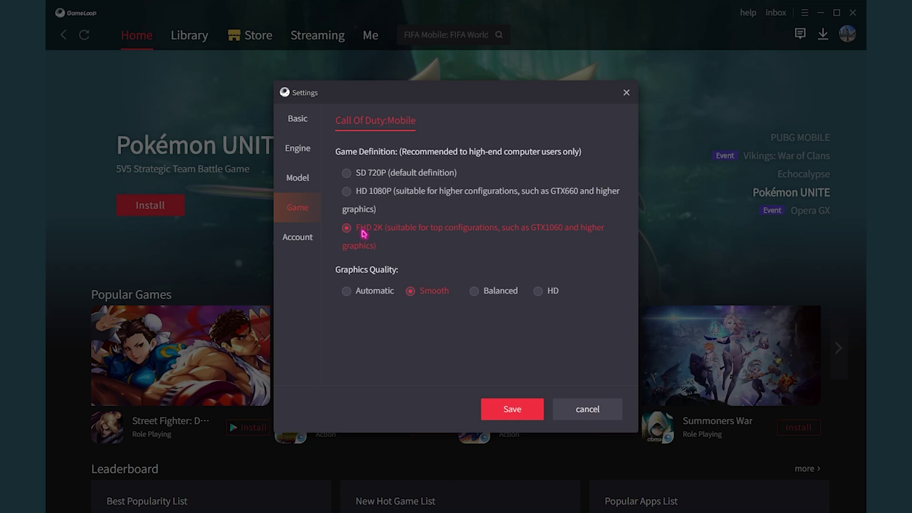
{"action": "left_click", "coordinate": [536, 291]}
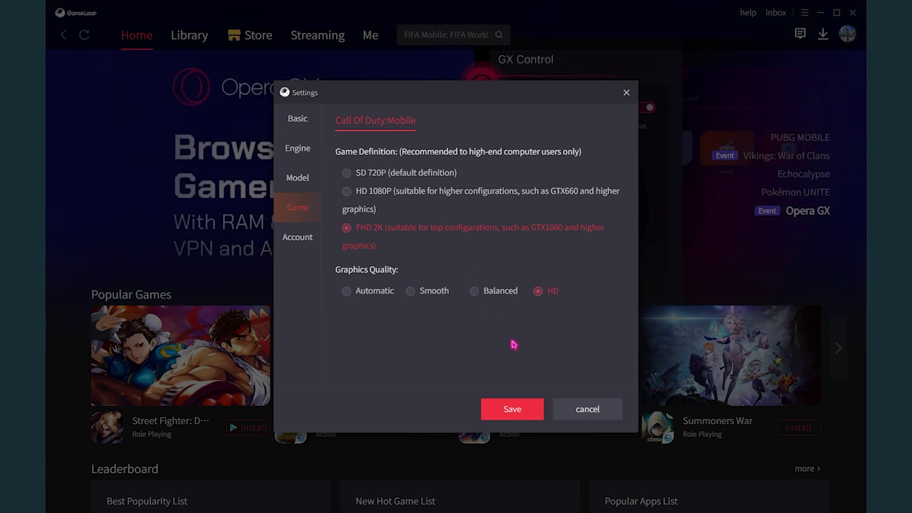
{"action": "key", "text": "Return"}
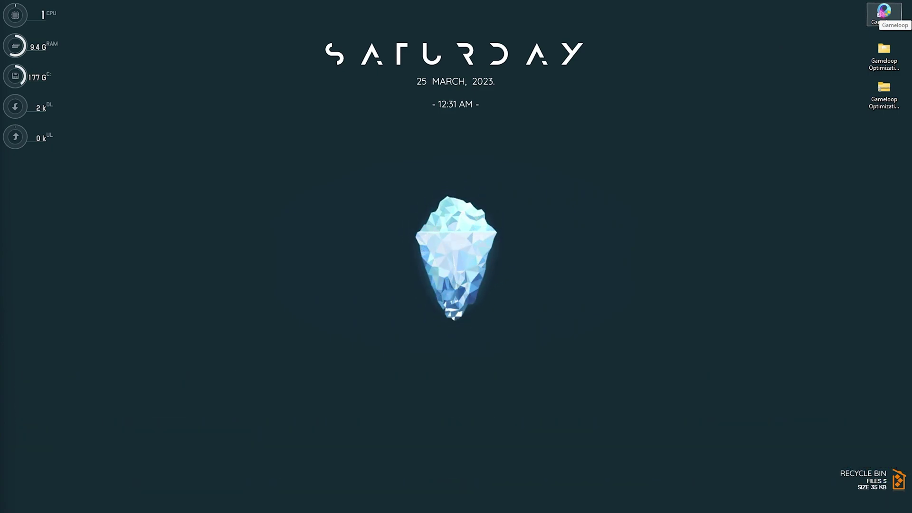
- Open the Gameloop shortcut's file location and locate AppMarket.exe in the AppMarket folder
{"action": "right_click", "coordinate": [884, 13]}
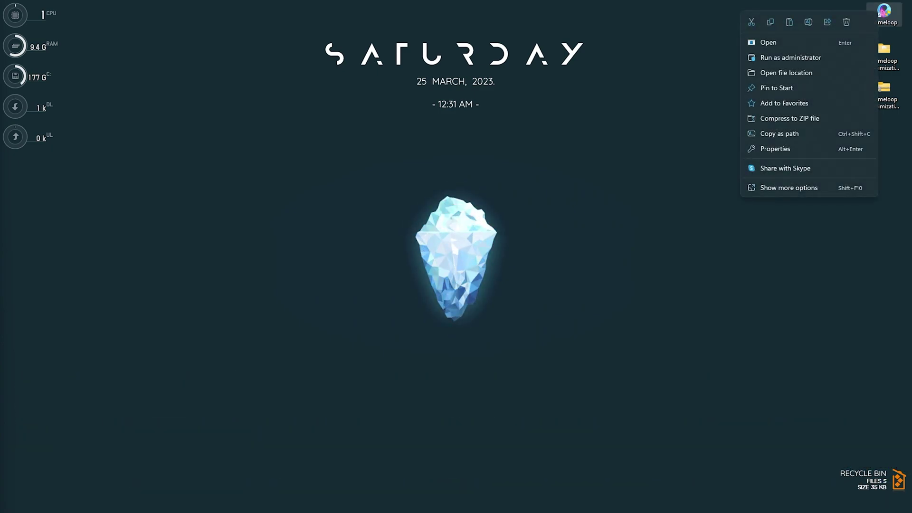
{"action": "left_click", "coordinate": [794, 72]}
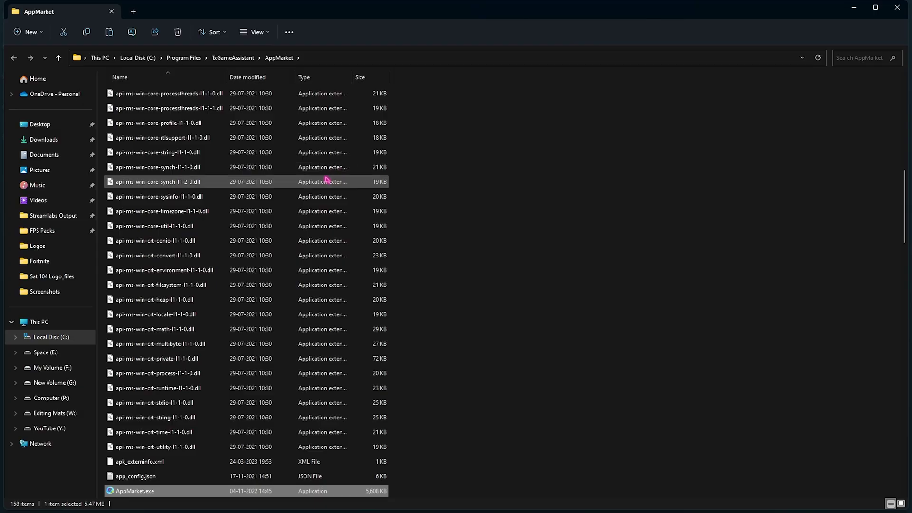
{"action": "scroll", "coordinate": [235, 145], "scroll_direction": "down", "scroll_amount": 2}
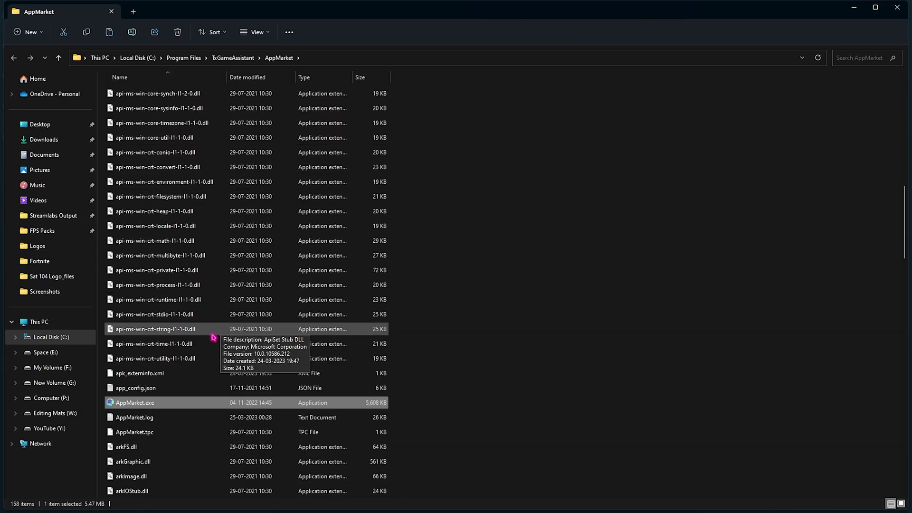
- Disable fullscreen optimizations in the compatibility properties of AppMarket.exe and save the change
{"action": "right_click", "coordinate": [146, 407]}
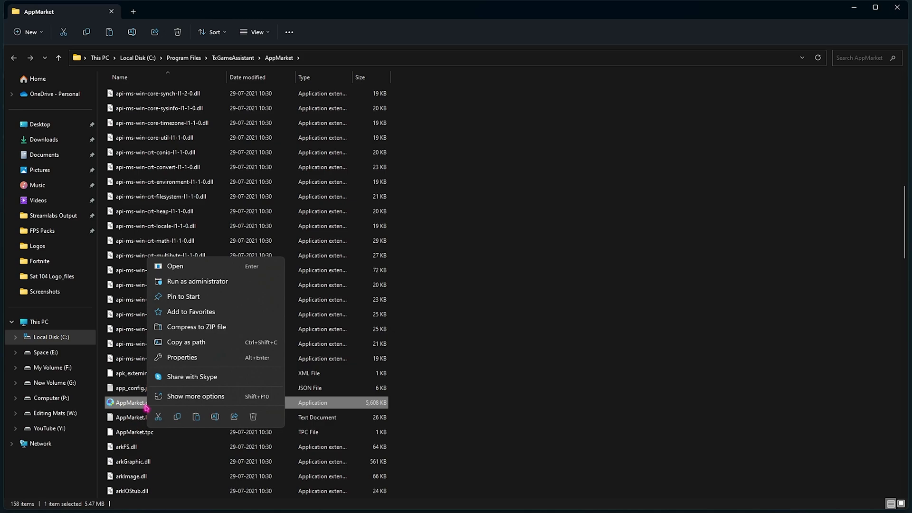
{"action": "left_click", "coordinate": [177, 397]}
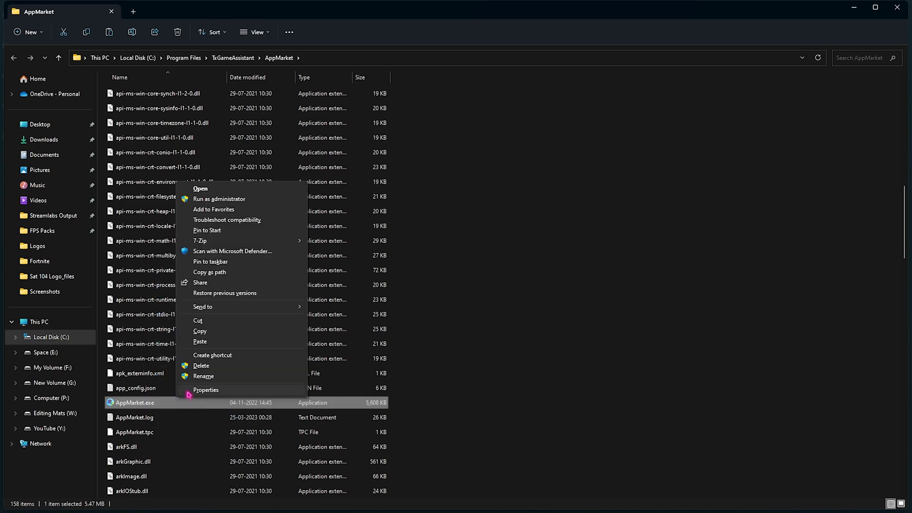
{"action": "left_click", "coordinate": [205, 390]}
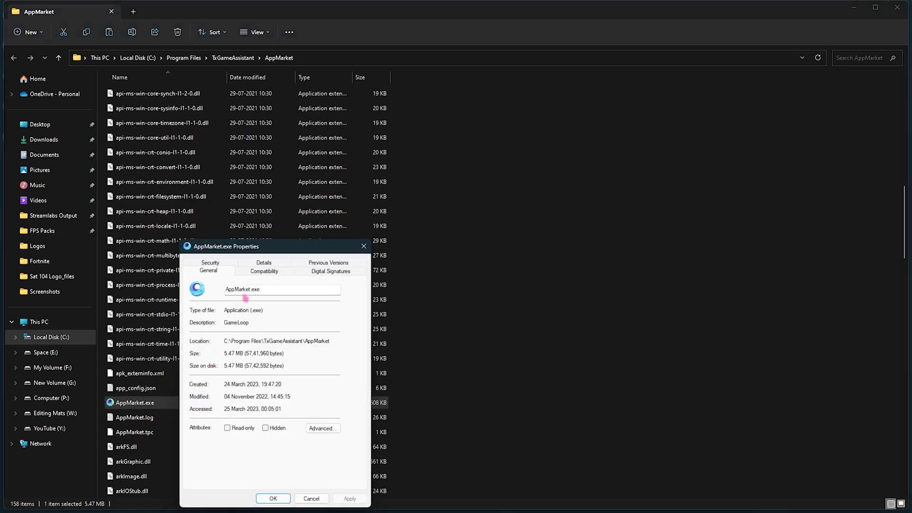
{"action": "left_click_drag", "start_coordinate": [286, 245], "coordinate": [277, 119]}
{"action": "left_click", "coordinate": [257, 140]}
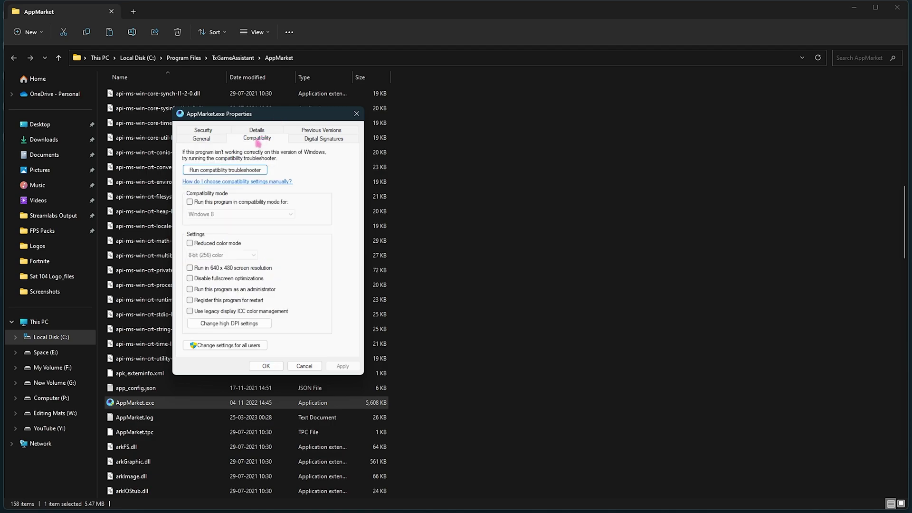
{"action": "left_click", "coordinate": [219, 280]}
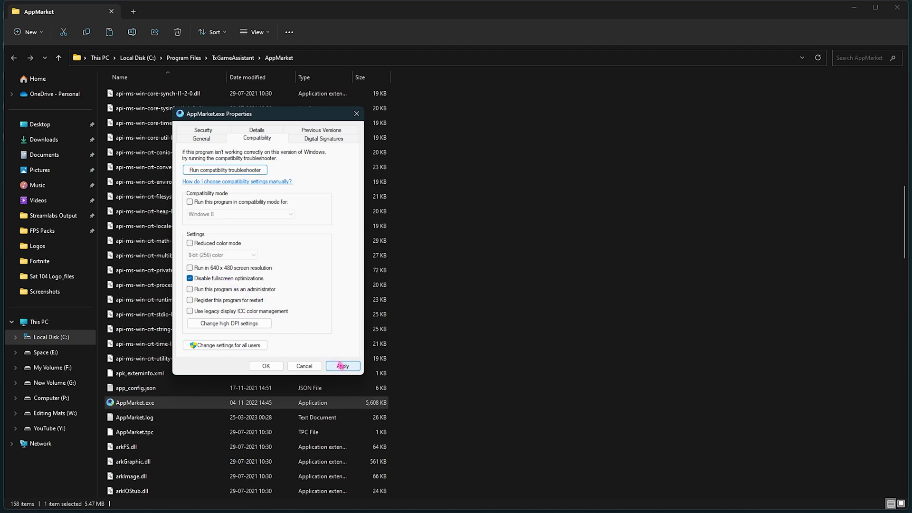
{"action": "left_click", "coordinate": [274, 366]}
- Go up to the TxGameAssistant folder and open its ui folder to find AndroidEmulator.exe
{"action": "scroll", "coordinate": [194, 253], "scroll_direction": "up", "scroll_amount": 10}
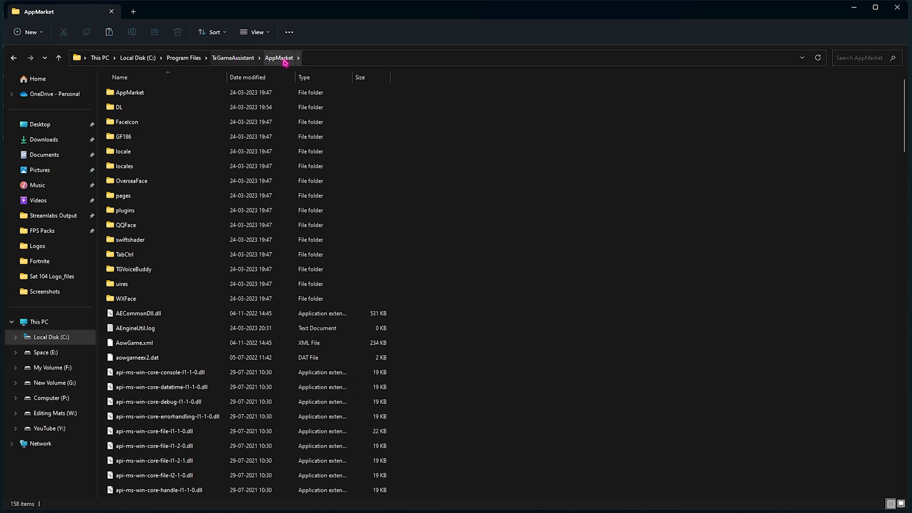
{"action": "left_click", "coordinate": [235, 59]}
{"action": "double_click", "coordinate": [135, 123]}
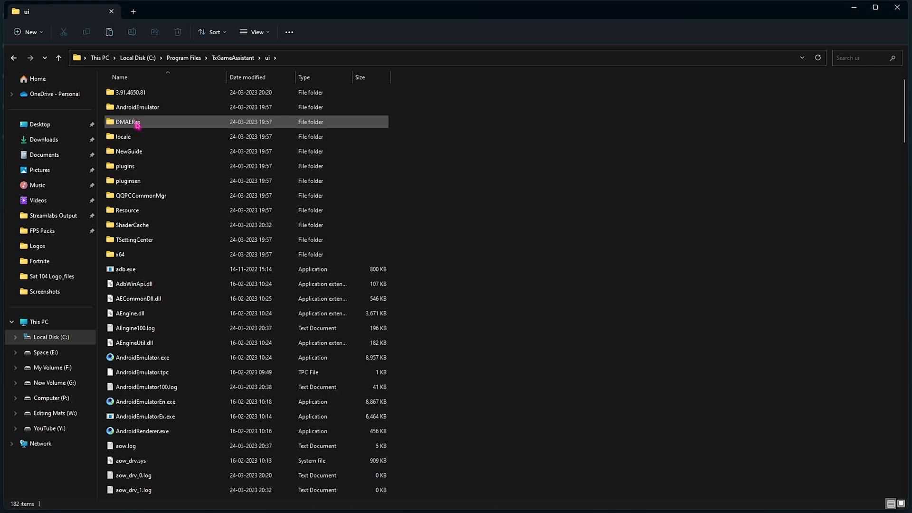
{"action": "scroll", "coordinate": [165, 158], "scroll_direction": "down", "scroll_amount": 1}
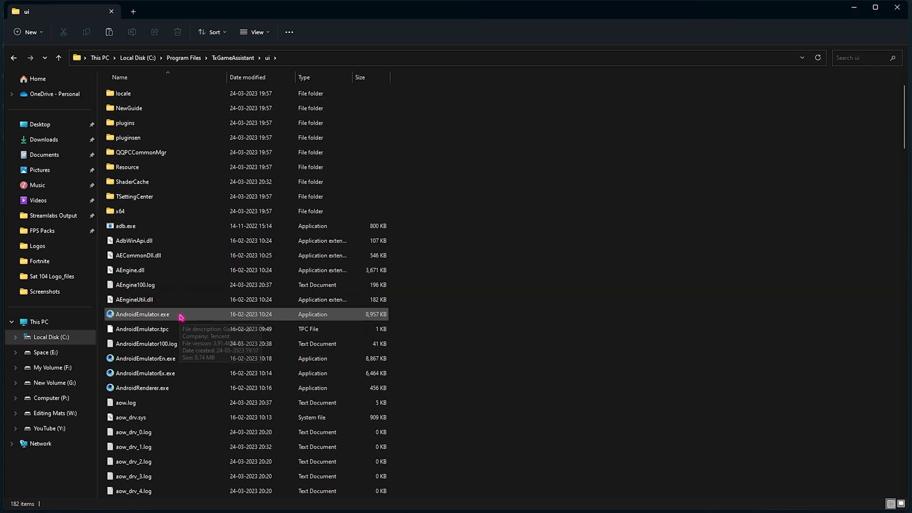
- Disable fullscreen optimizations in the compatibility properties of AndroidEmulator.exe, apply the change and close the properties
{"action": "left_click", "coordinate": [150, 317]}
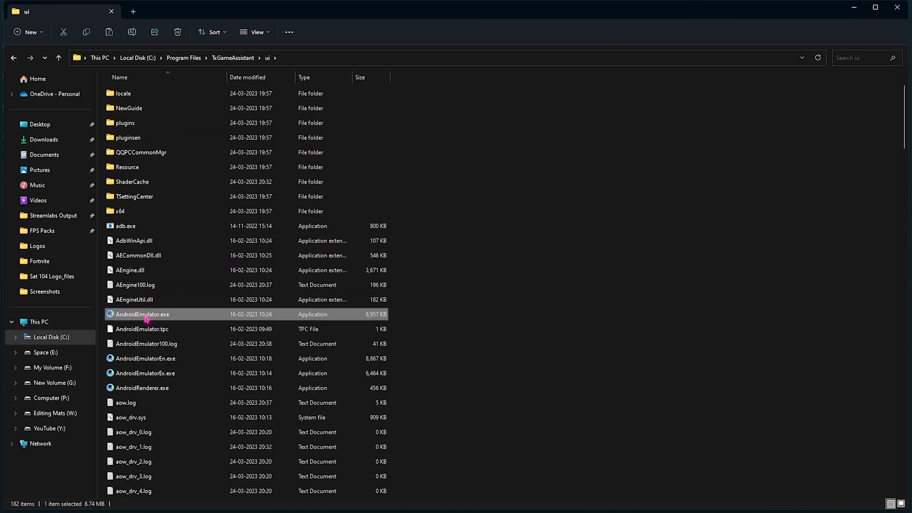
{"action": "right_click", "coordinate": [145, 317]}
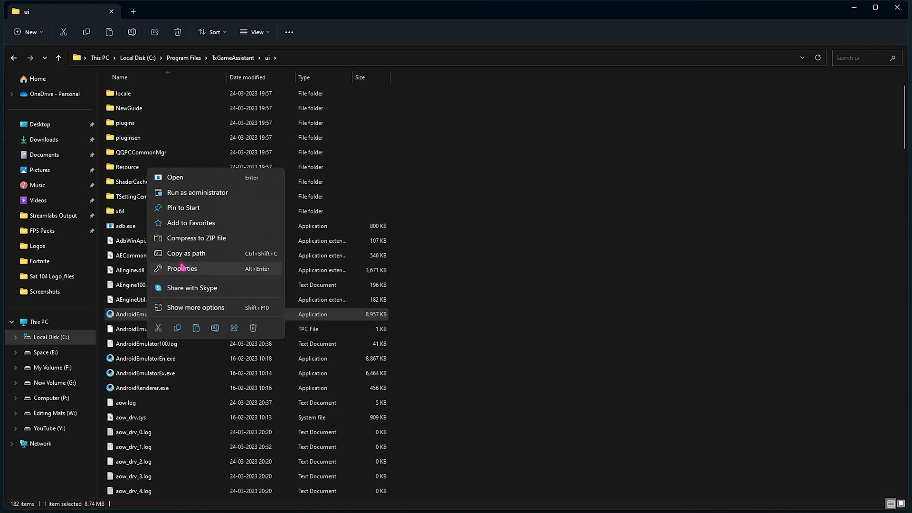
{"action": "left_click", "coordinate": [202, 268]}
{"action": "left_click", "coordinate": [233, 271]}
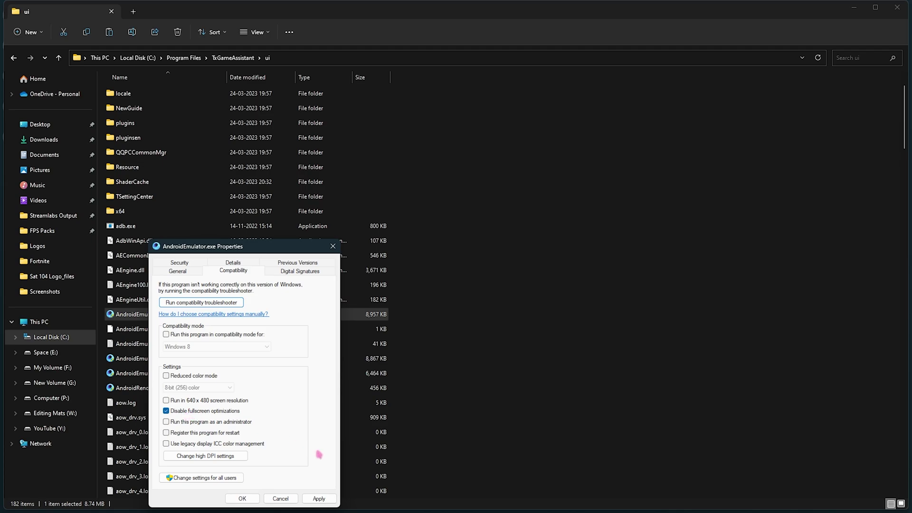
{"action": "left_click", "coordinate": [316, 497]}
{"action": "left_click", "coordinate": [332, 246]}
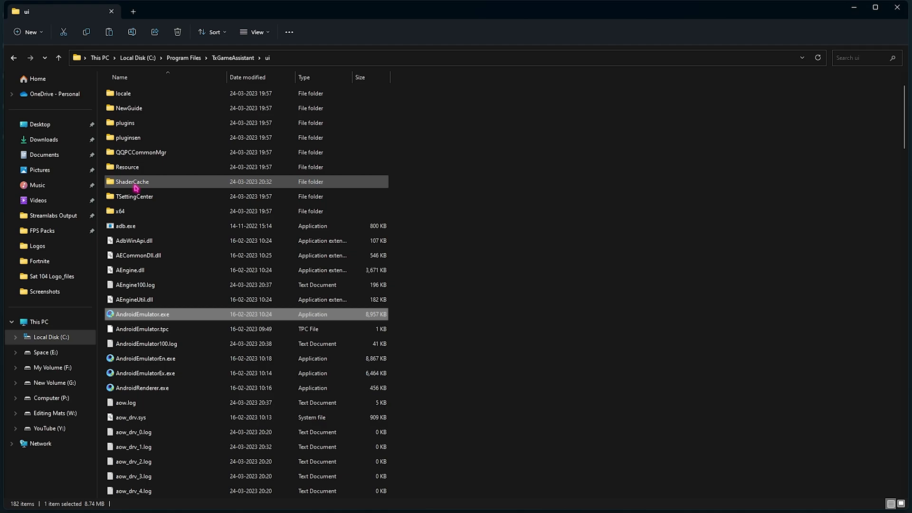
- Permanently delete all files in the ShaderCache folder, granting administrator permission for all current items
{"action": "double_click", "coordinate": [155, 185]}
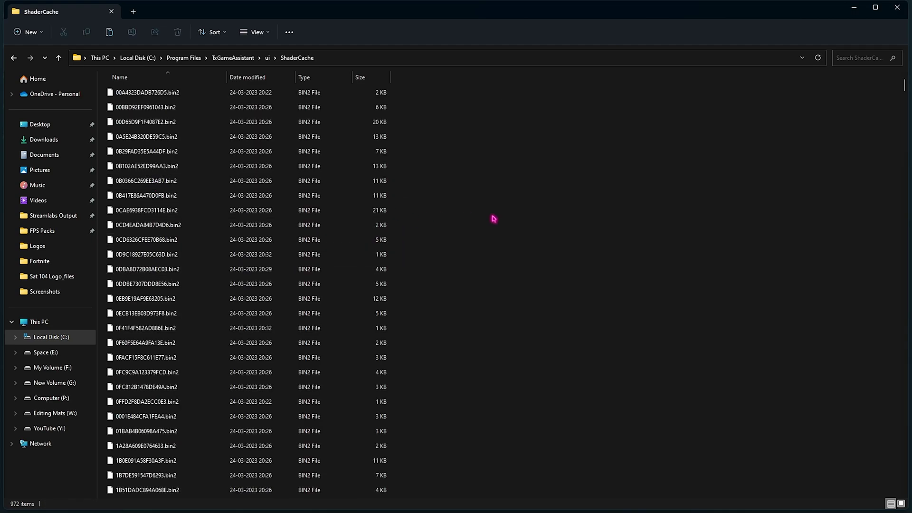
{"action": "key", "text": "ctrl+a"}
{"action": "key", "text": "shift+Delete"}
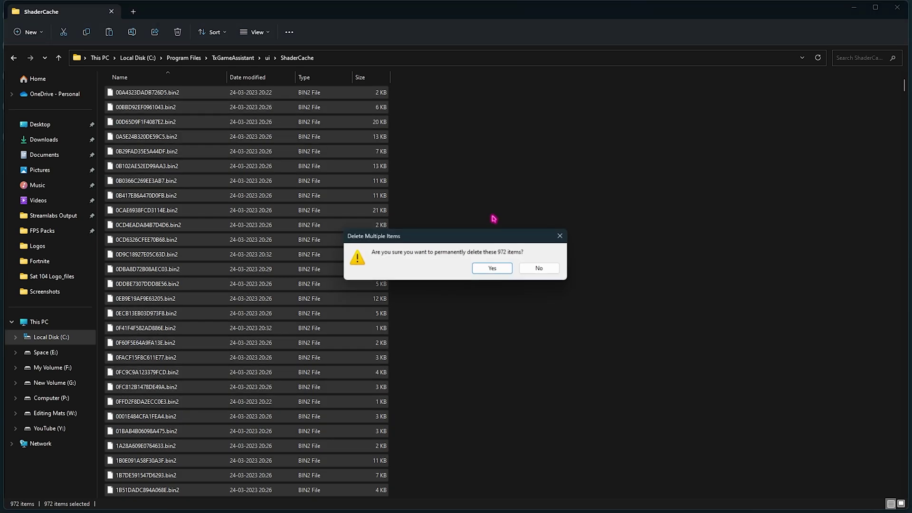
{"action": "key", "text": "Return"}
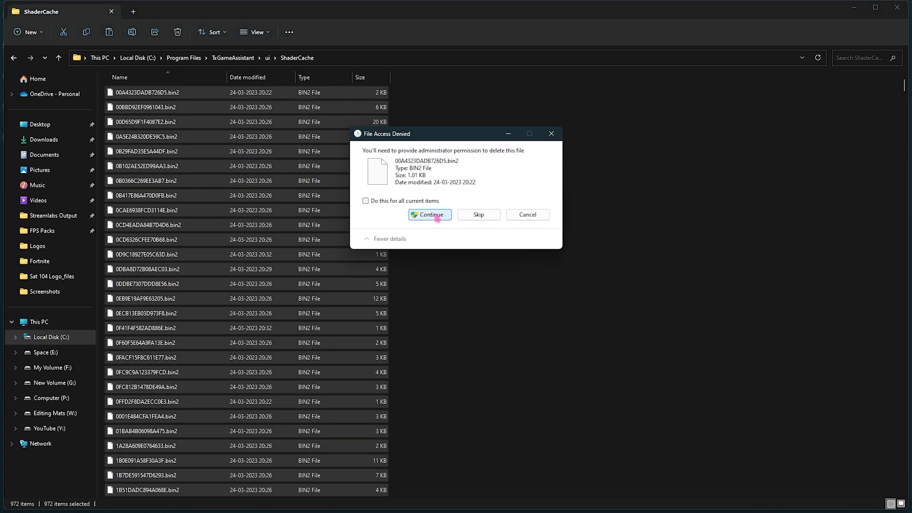
{"action": "left_click", "coordinate": [437, 218]}
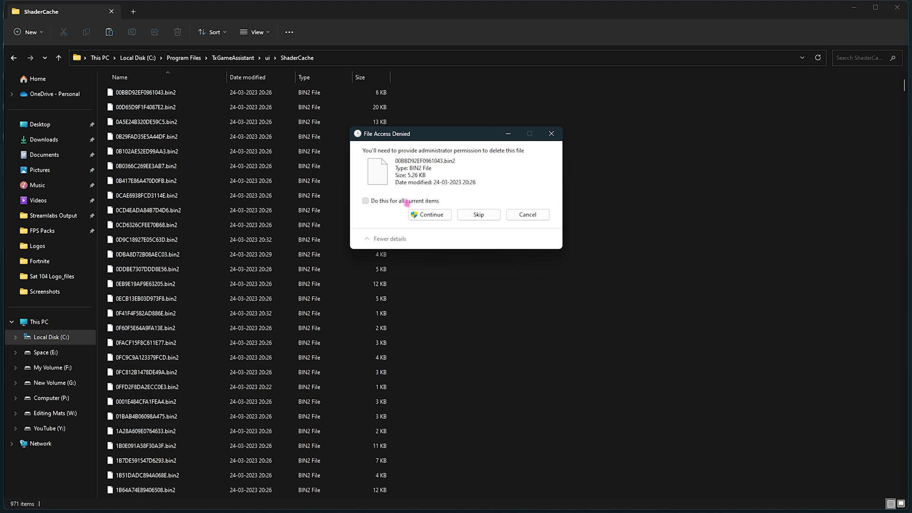
{"action": "left_click", "coordinate": [406, 202]}
{"action": "left_click", "coordinate": [430, 215]}
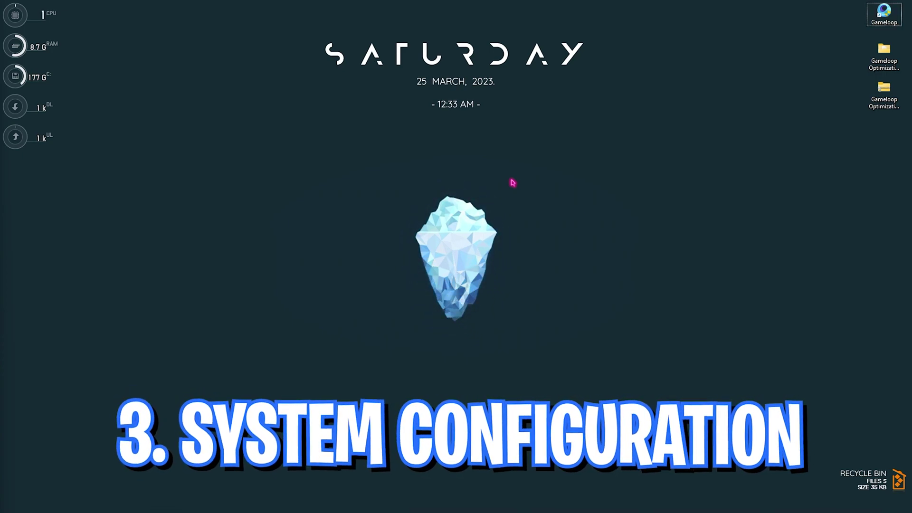
- Open Windows System Configuration and set the number of processors to 24 in the advanced boot options
{"action": "key", "text": "super"}
{"action": "type", "text": "system Configuration"}
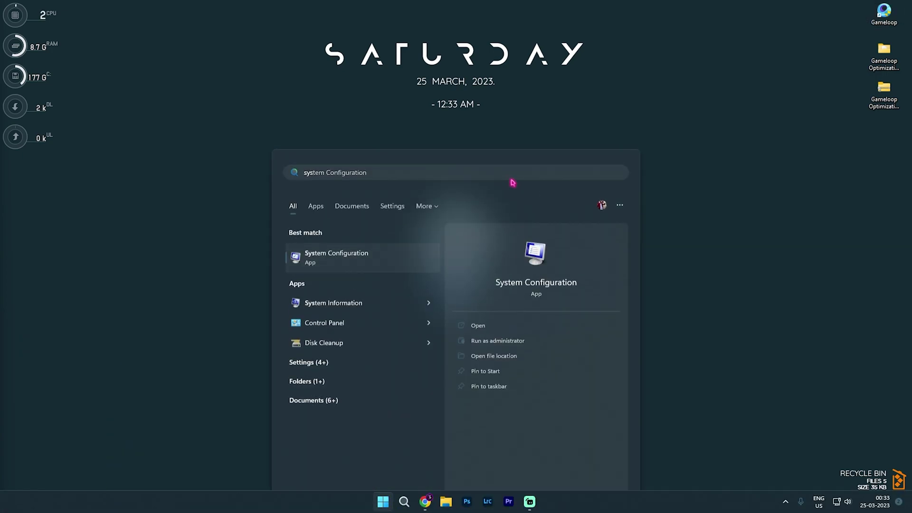
{"action": "key", "text": "Return"}
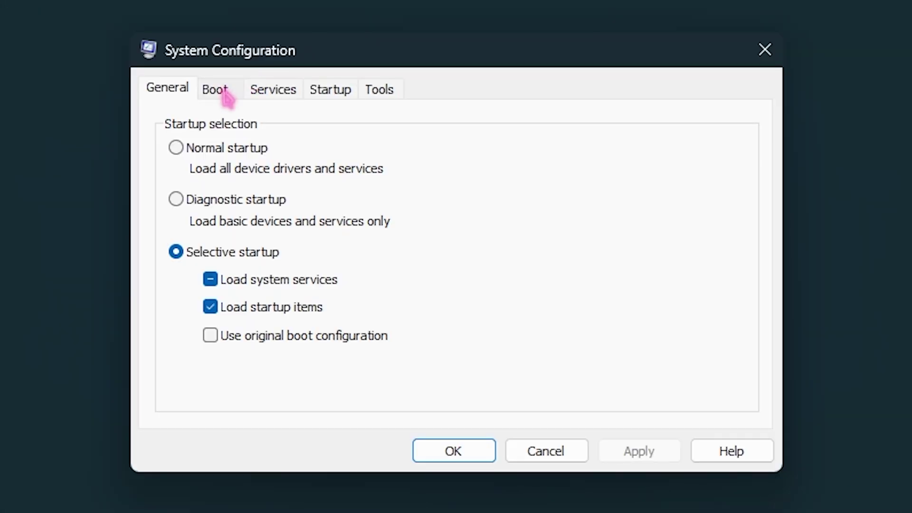
{"action": "left_click", "coordinate": [359, 189]}
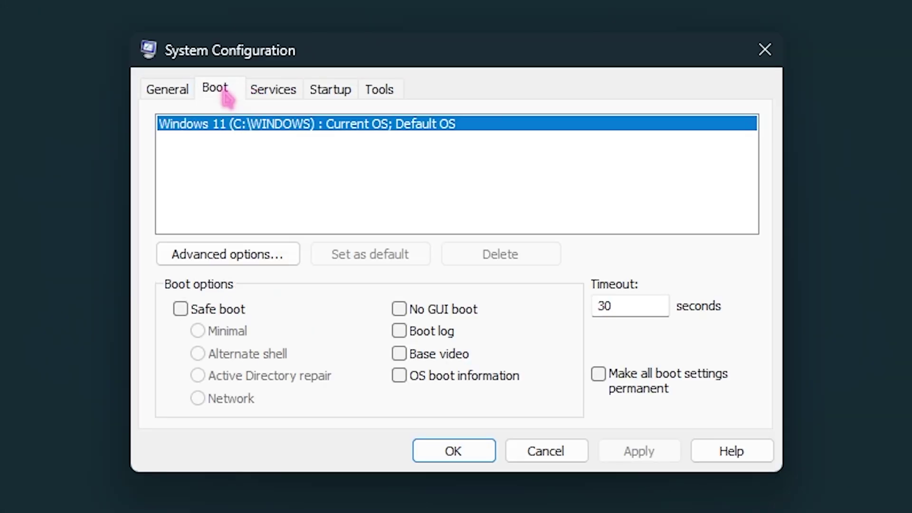
{"action": "left_click", "coordinate": [244, 257]}
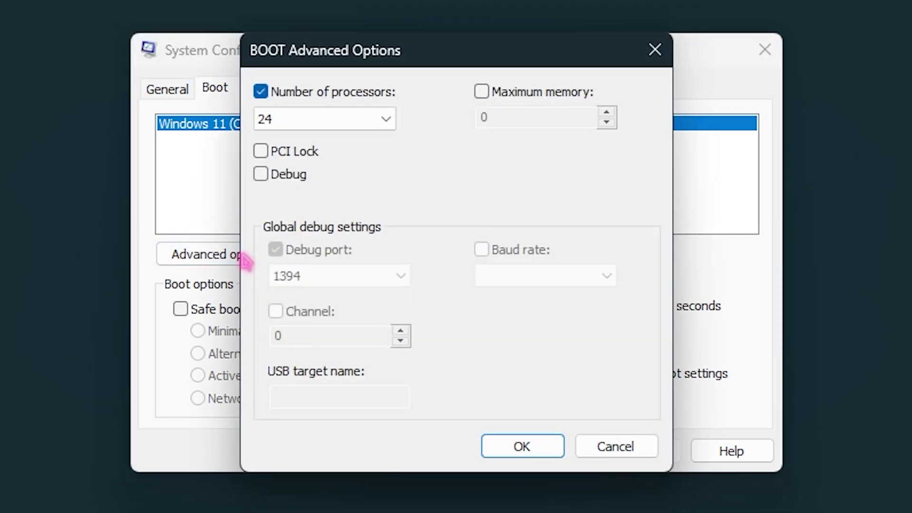
{"action": "left_click", "coordinate": [322, 118]}
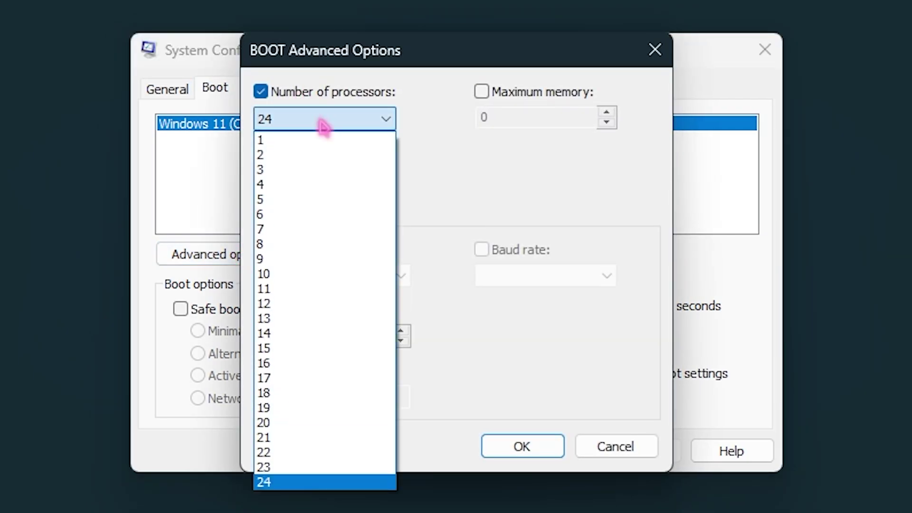
{"action": "left_click", "coordinate": [278, 482]}
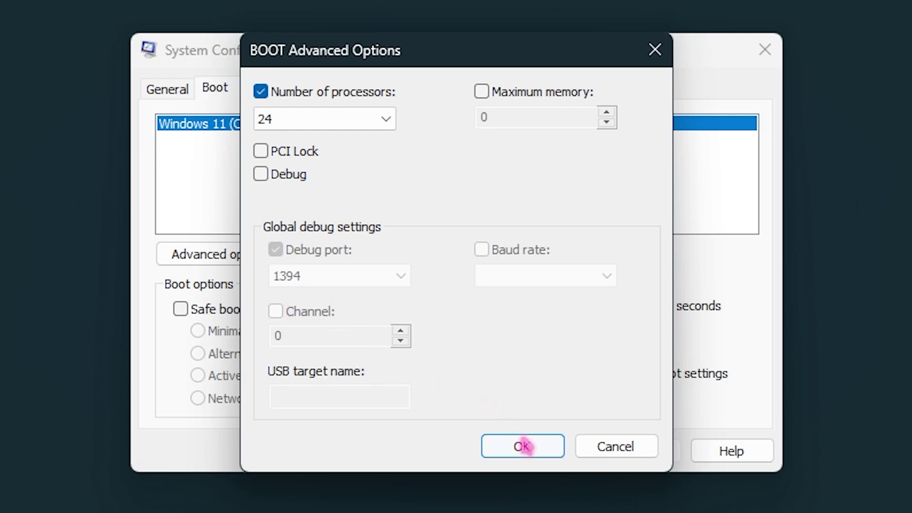
{"action": "left_click", "coordinate": [525, 447]}
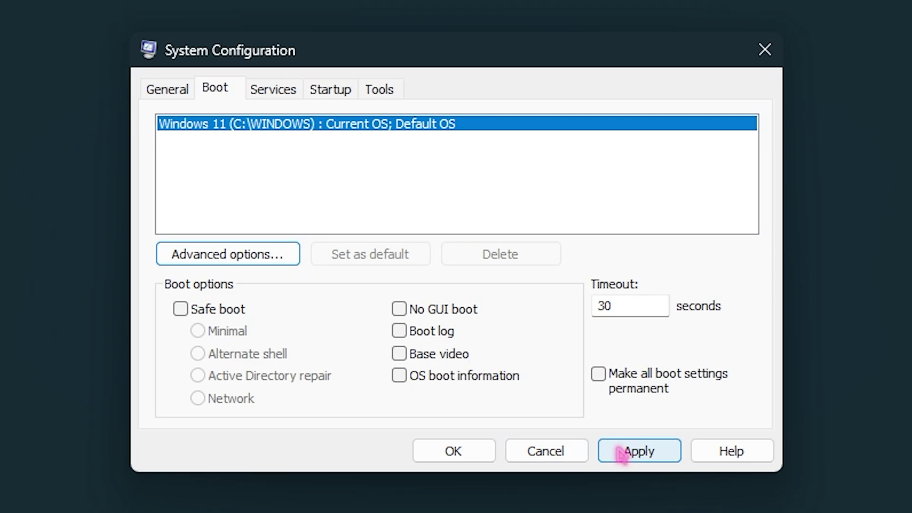
- Review the Windows services list for unneeded update services such as Microsoft Edge Update and Google Update
{"action": "left_click", "coordinate": [277, 92]}
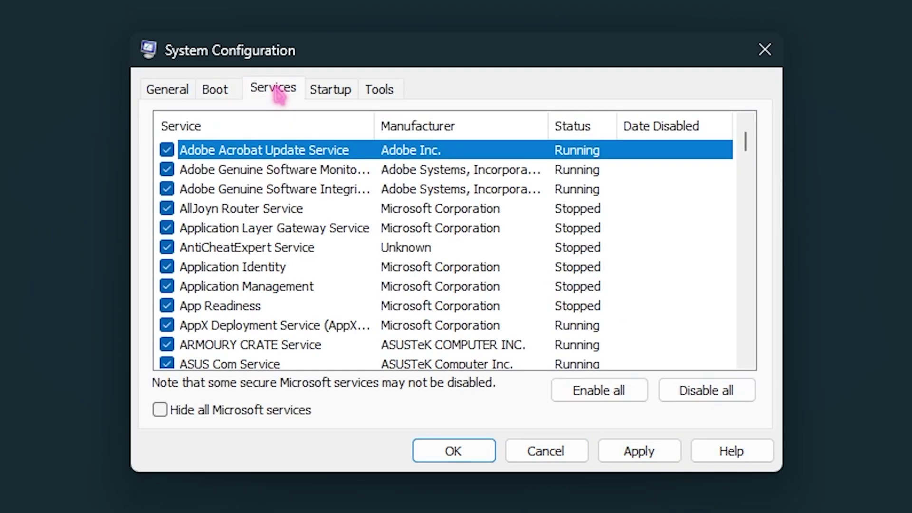
{"action": "scroll", "coordinate": [295, 232], "scroll_direction": "down", "scroll_amount": 15}
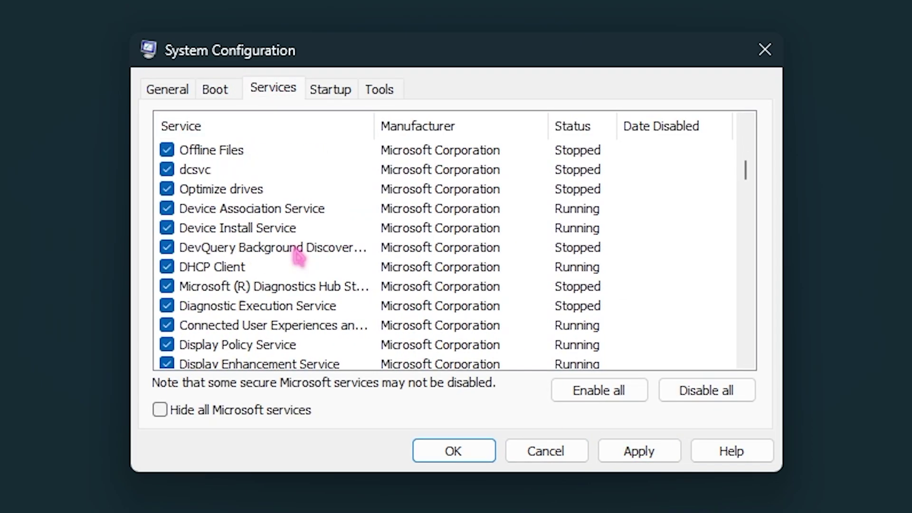
{"action": "scroll", "coordinate": [294, 253], "scroll_direction": "down", "scroll_amount": 10}
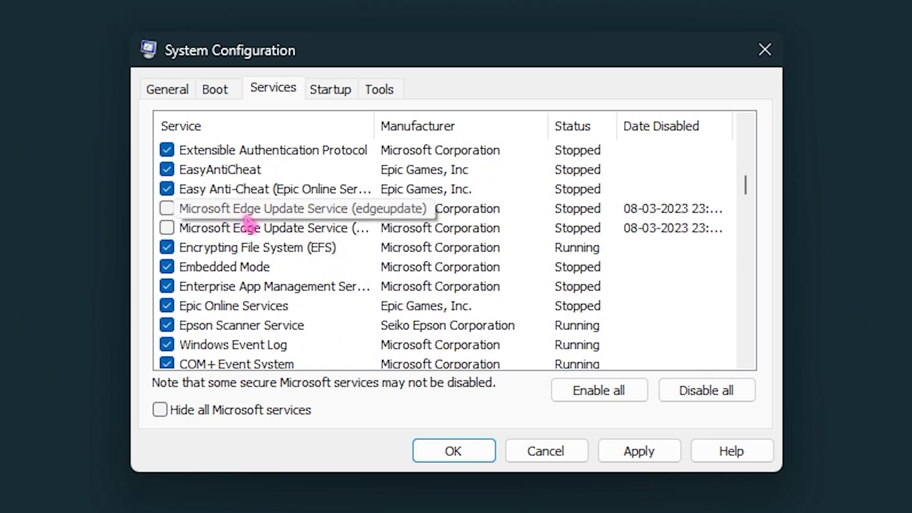
{"action": "scroll", "coordinate": [312, 233], "scroll_direction": "down", "scroll_amount": 6}
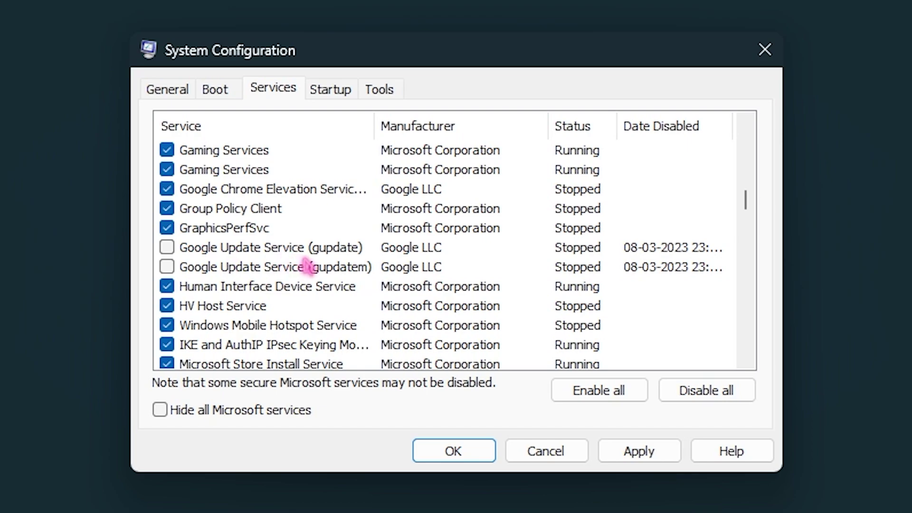
- Open Task Manager's startup apps from System Configuration and review which apps are enabled at startup
{"action": "left_click", "coordinate": [334, 100]}
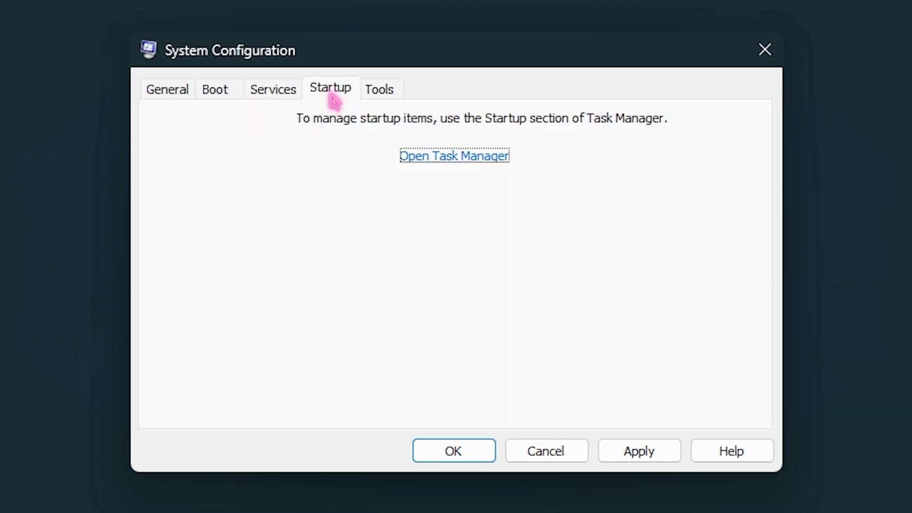
{"action": "left_click", "coordinate": [456, 159]}
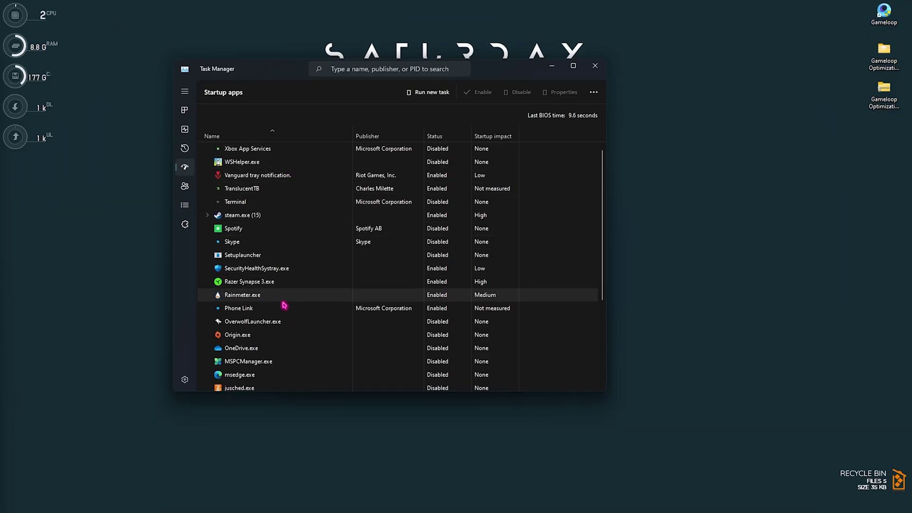
{"action": "scroll", "coordinate": [283, 277], "scroll_direction": "down", "scroll_amount": 1}
{"action": "scroll", "coordinate": [283, 277], "scroll_direction": "down", "scroll_amount": 3}
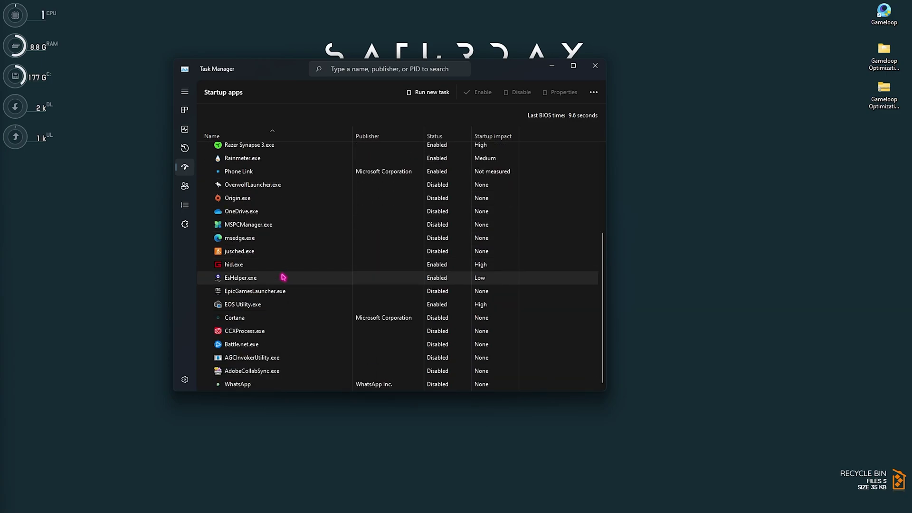
{"action": "scroll", "coordinate": [283, 277], "scroll_direction": "up", "scroll_amount": 3}
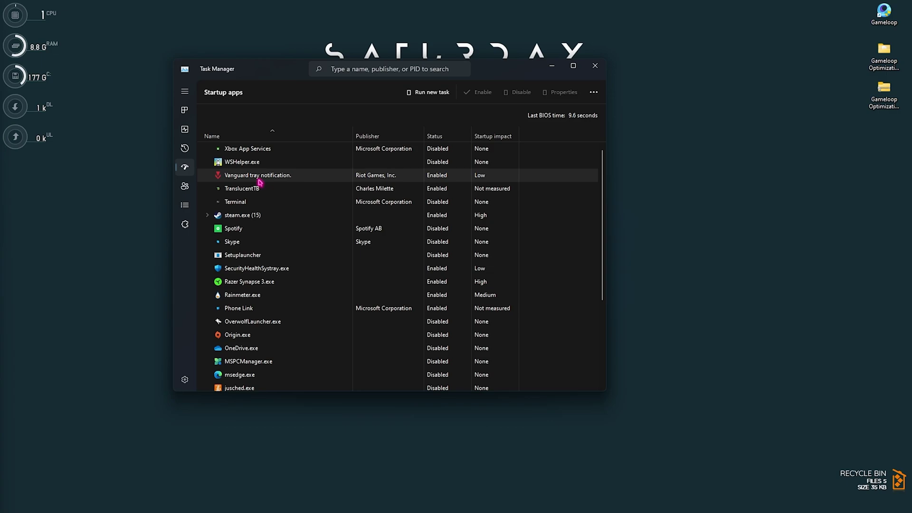
- Examine the startup apps list for enabled entries such as Vanguard tray notification
{"action": "left_click", "coordinate": [259, 181]}
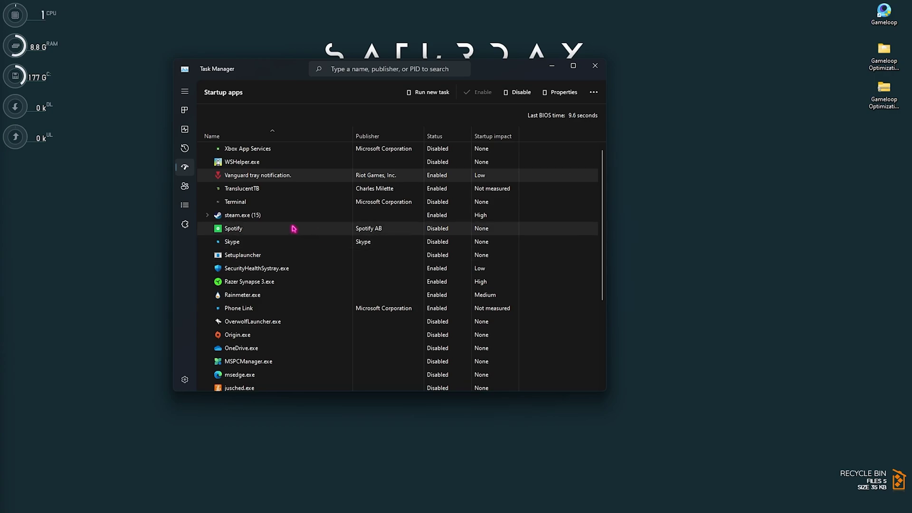
{"action": "scroll", "coordinate": [293, 292], "scroll_direction": "down", "scroll_amount": 1}
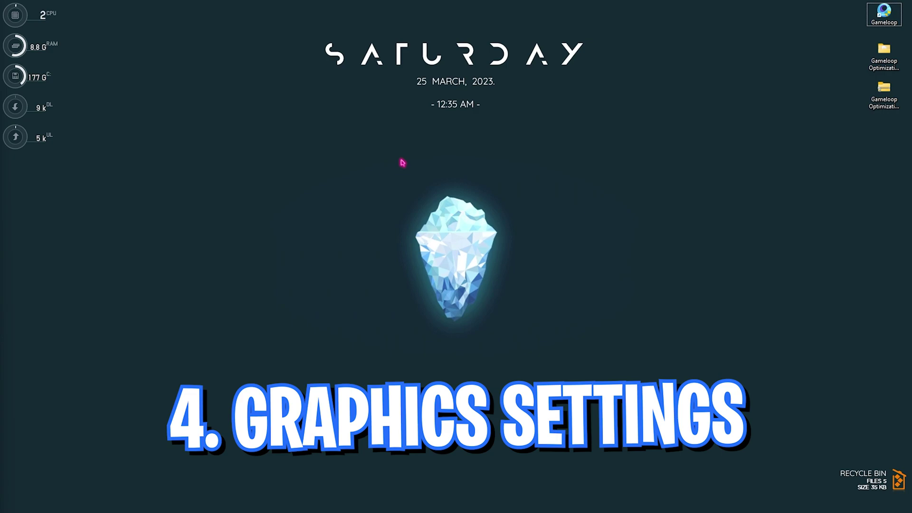
- Open the Graphics page in Windows Settings and check the default GPU scheduling and windowed-game optimization options
{"action": "key", "text": "super"}
{"action": "type", "text": "settings"}
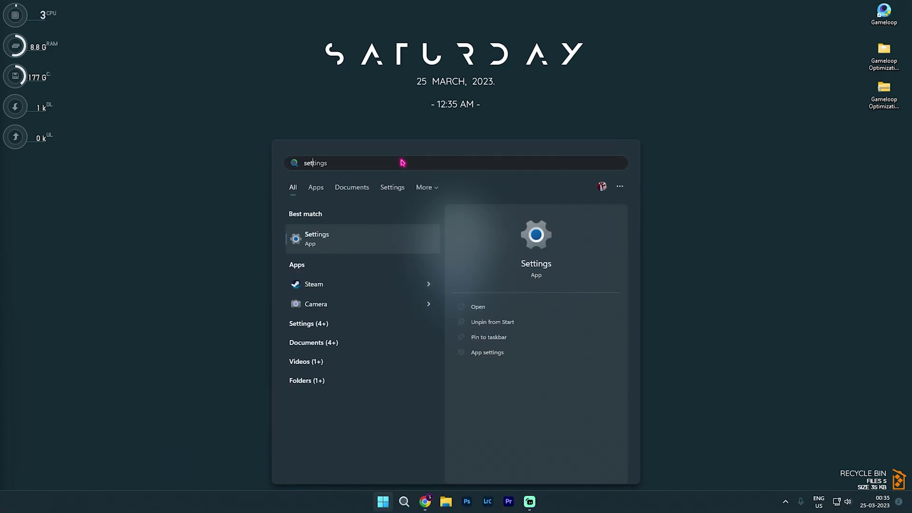
{"action": "key", "text": "Return"}
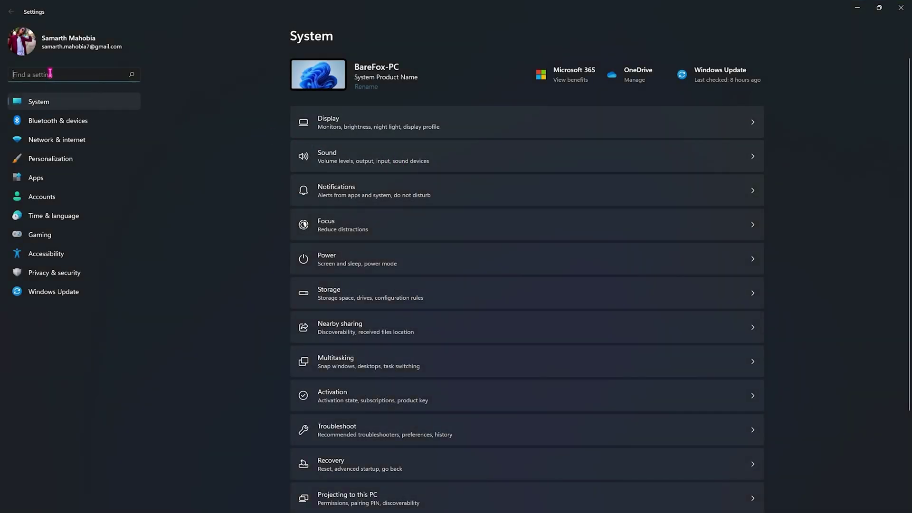
{"action": "left_click", "coordinate": [50, 72]}
{"action": "type", "text": "graph"}
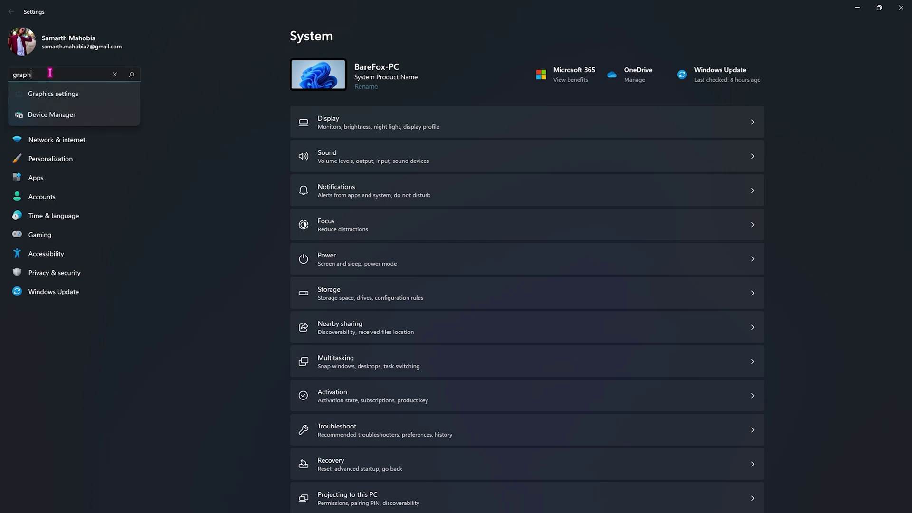
{"action": "left_click", "coordinate": [76, 99]}
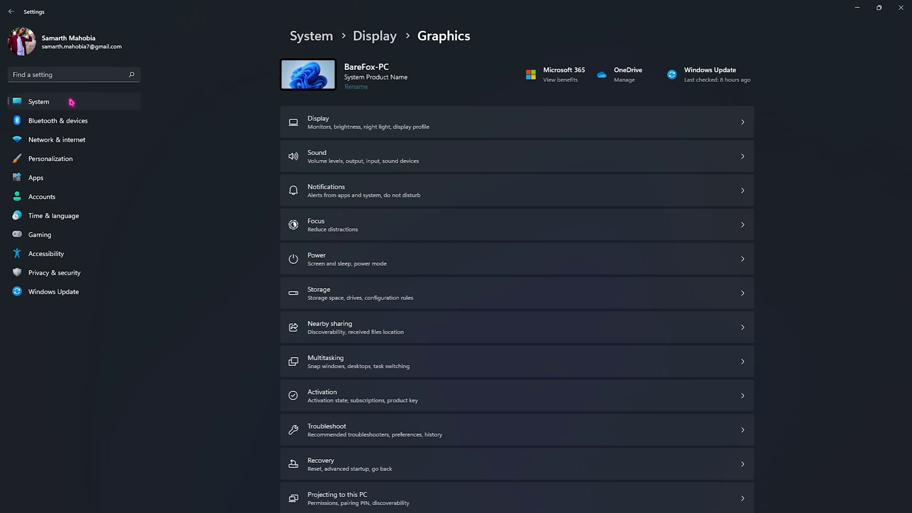
{"action": "left_click", "coordinate": [346, 84]}
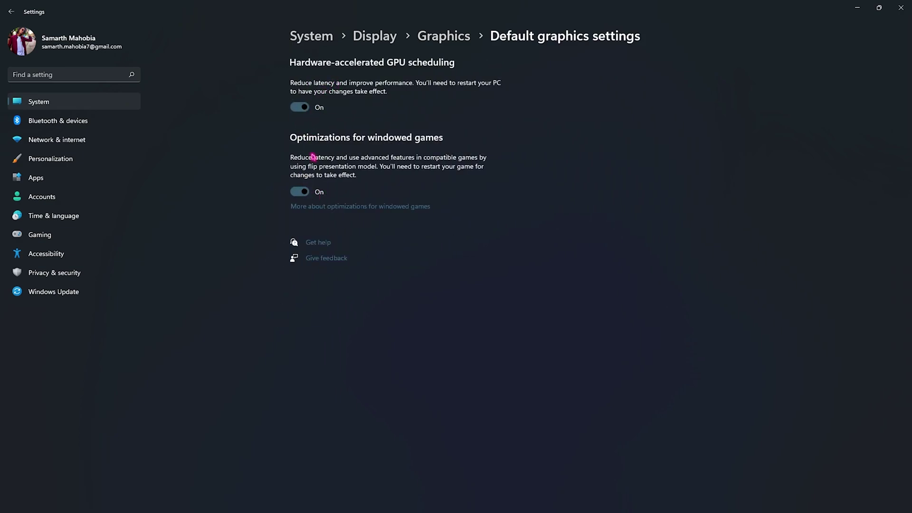
{"action": "left_click", "coordinate": [449, 41]}
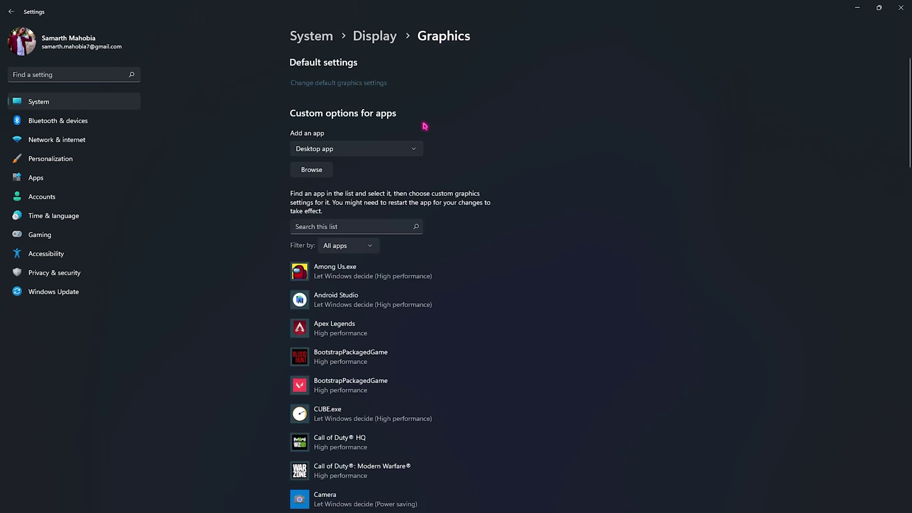
- Open the Gameloop shortcut's file location and copy the AppMarket folder path
{"action": "left_click", "coordinate": [320, 173]}
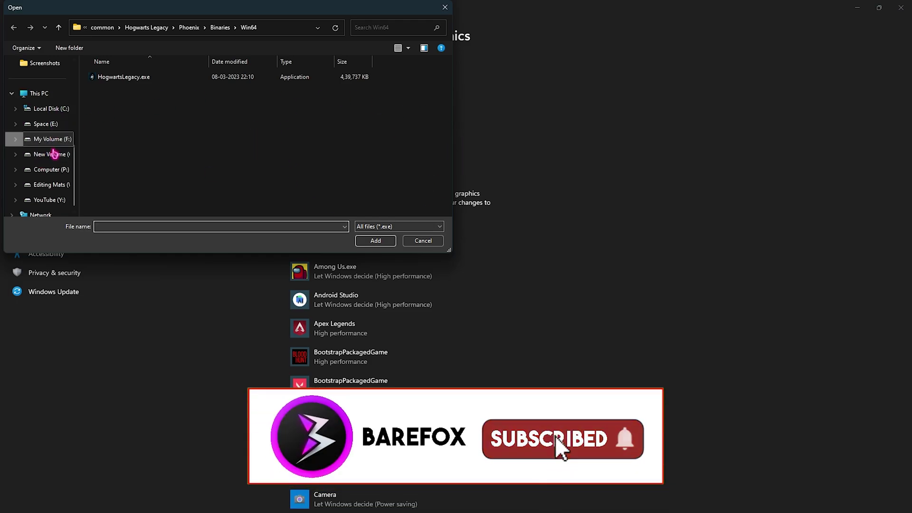
{"action": "left_click", "coordinate": [445, 7]}
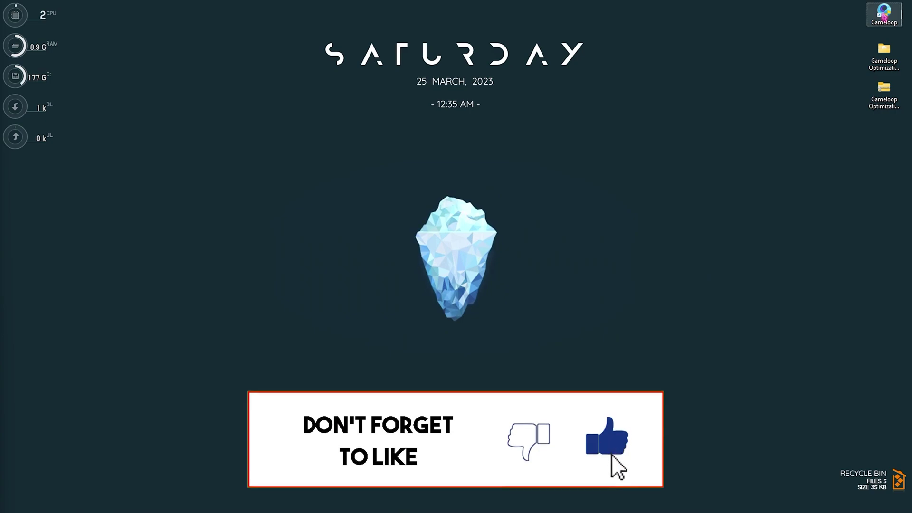
{"action": "right_click", "coordinate": [883, 13]}
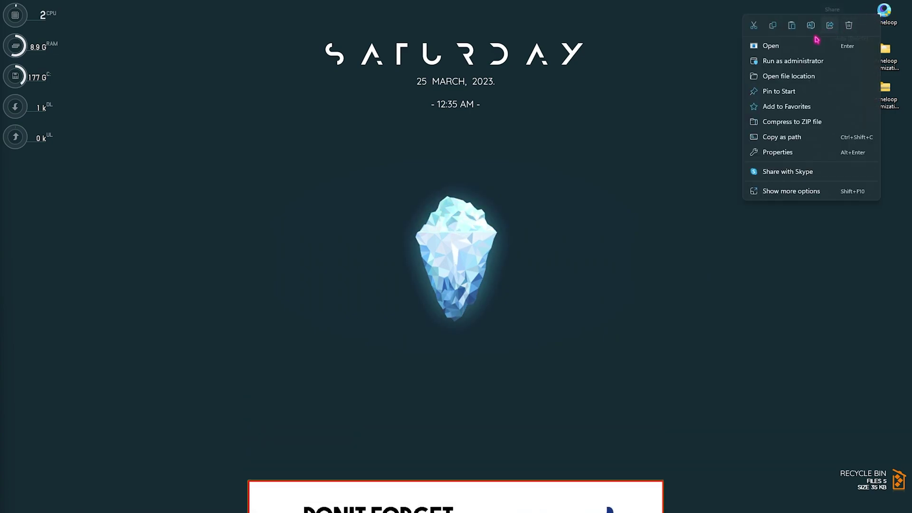
{"action": "left_click", "coordinate": [788, 76]}
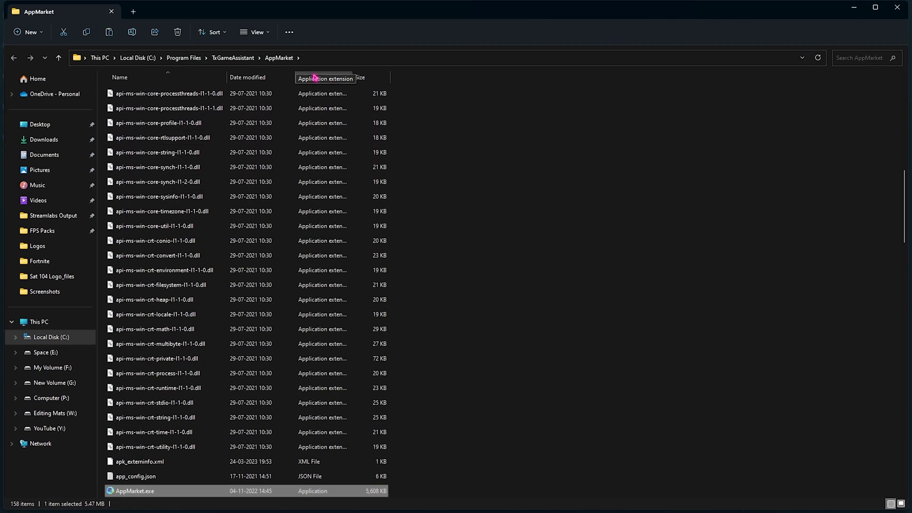
{"action": "left_click", "coordinate": [316, 58]}
{"action": "key", "text": "ctrl+c"}
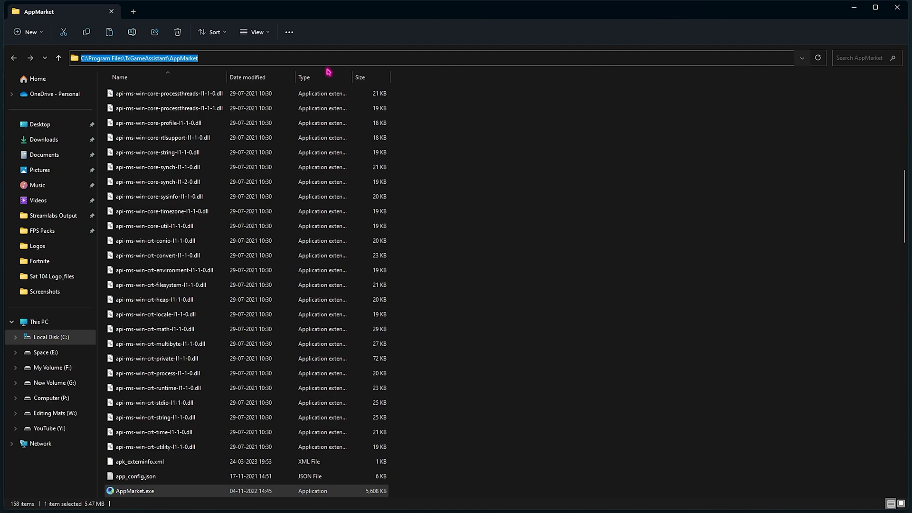
{"action": "left_click", "coordinate": [853, 7]}
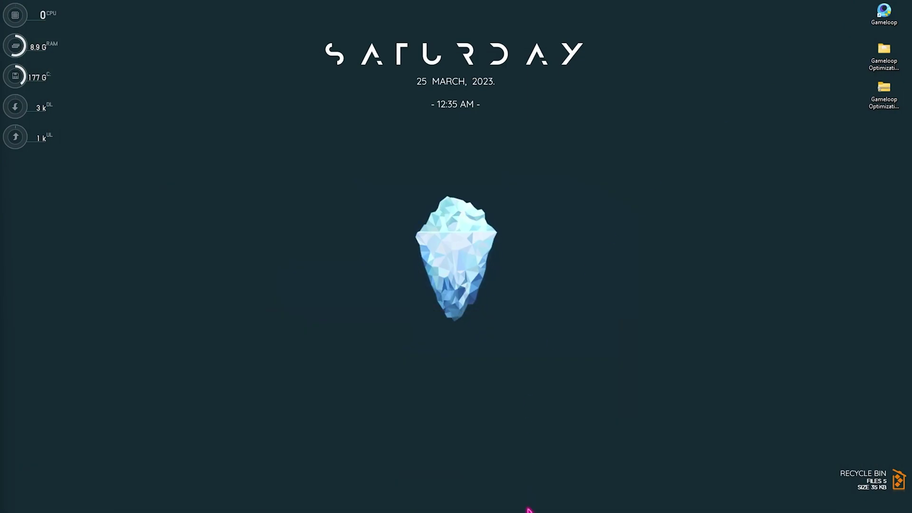
- Add AppMarket.exe from the copied folder path to the custom graphics apps and set its preference to High performance
{"action": "left_click", "coordinate": [539, 501]}
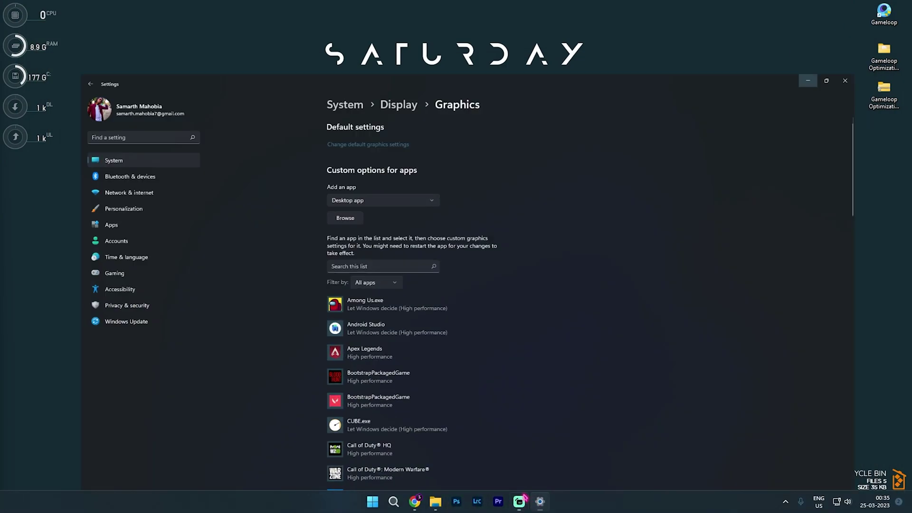
{"action": "left_click", "coordinate": [310, 171]}
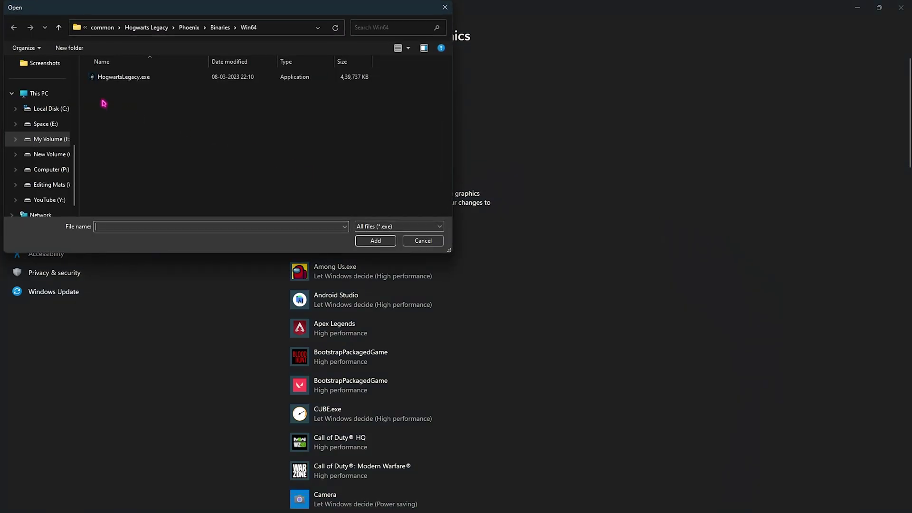
{"action": "left_click", "coordinate": [275, 27]}
{"action": "key", "text": "ctrl+v"}
{"action": "key", "text": "Return"}
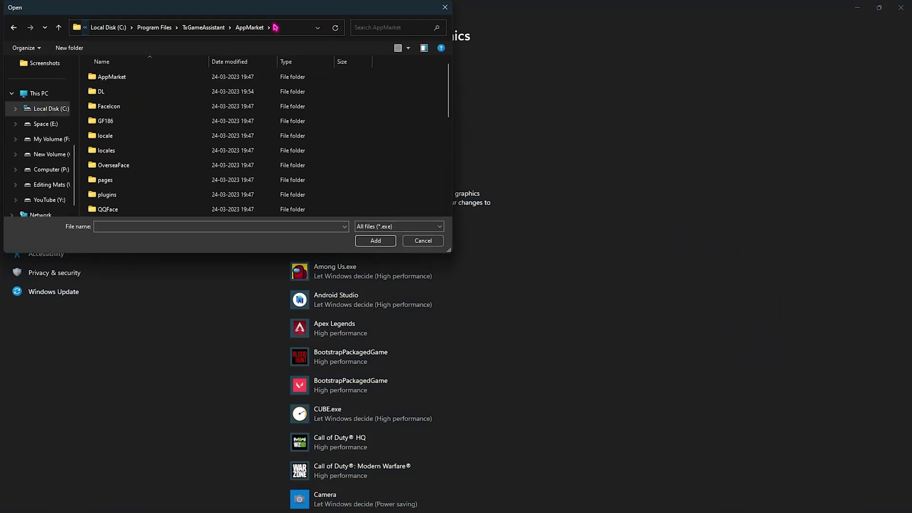
{"action": "scroll", "coordinate": [154, 137], "scroll_direction": "down", "scroll_amount": 5}
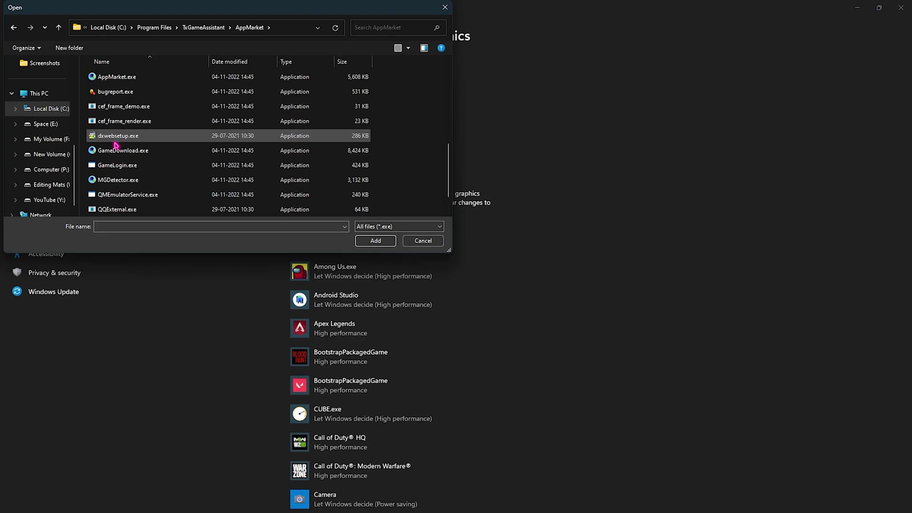
{"action": "left_click", "coordinate": [132, 77]}
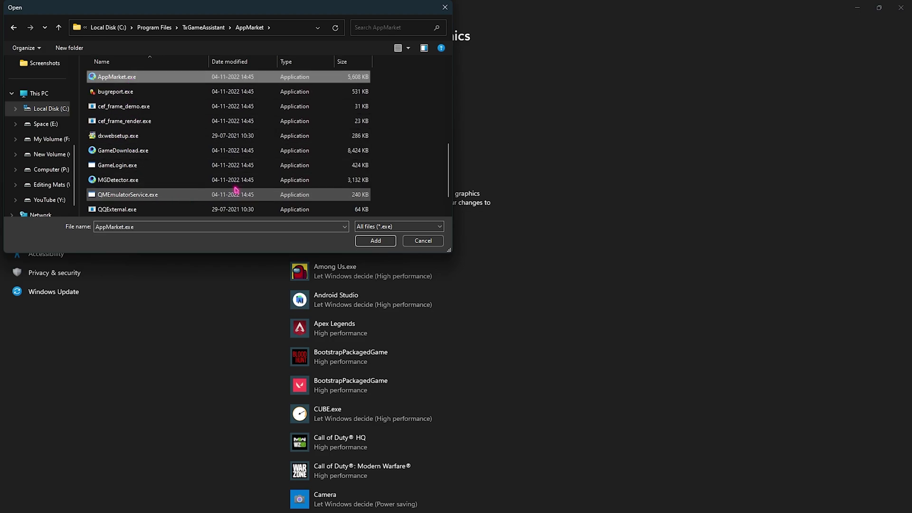
{"action": "left_click", "coordinate": [385, 242]}
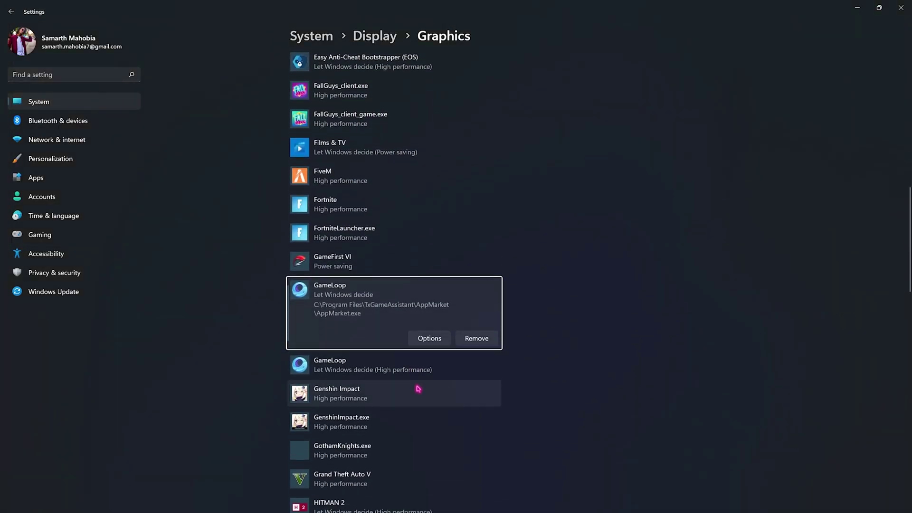
{"action": "left_click", "coordinate": [430, 333]}
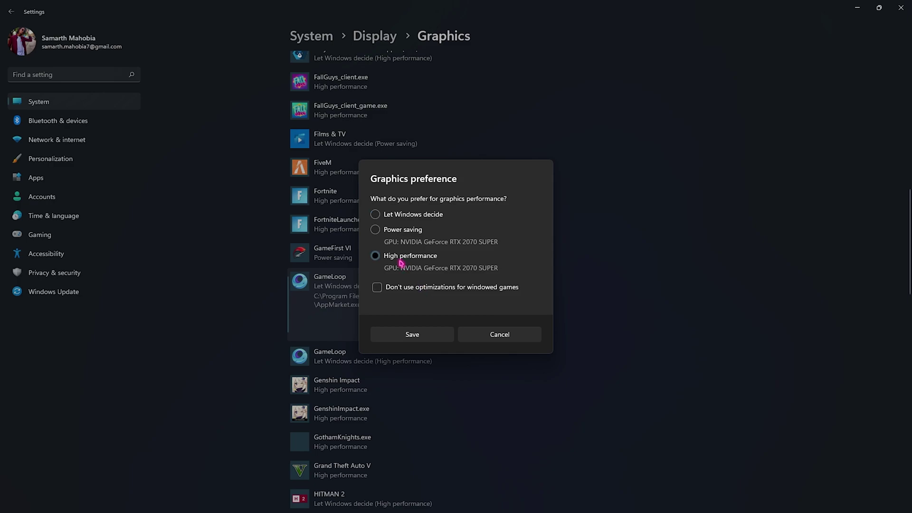
{"action": "left_click", "coordinate": [425, 338]}
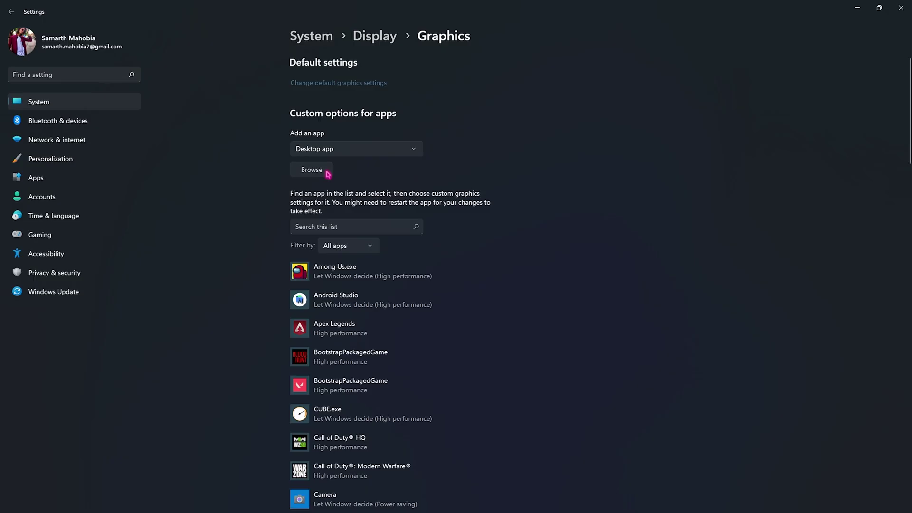
- Add AndroidEmulator.exe from the TxGameAssistant ui folder to the custom graphics apps and set its preference to High performance
{"action": "left_click", "coordinate": [322, 174]}
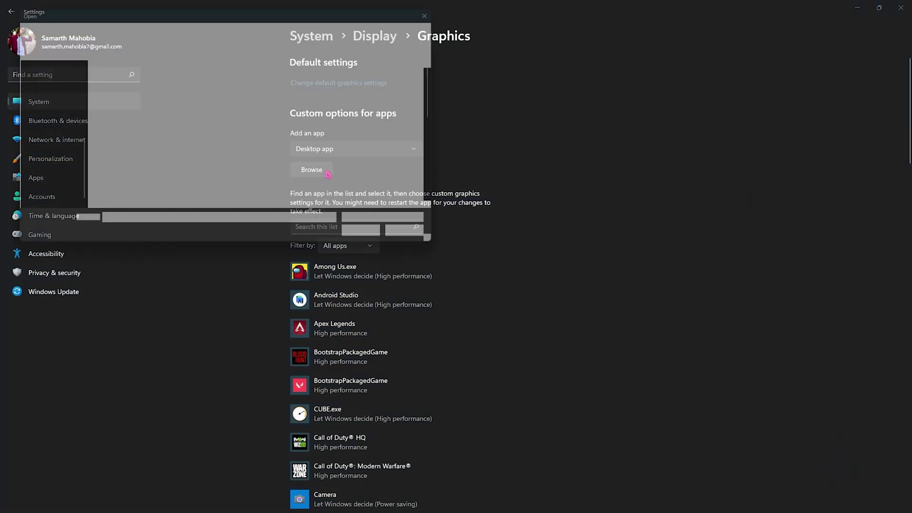
{"action": "left_click", "coordinate": [203, 27]}
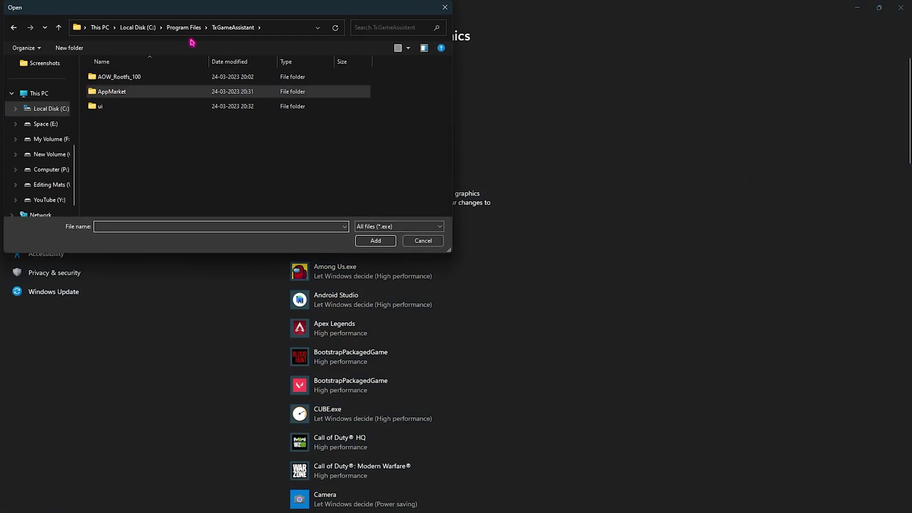
{"action": "double_click", "coordinate": [116, 106]}
{"action": "scroll", "coordinate": [128, 114], "scroll_direction": "down", "scroll_amount": 5}
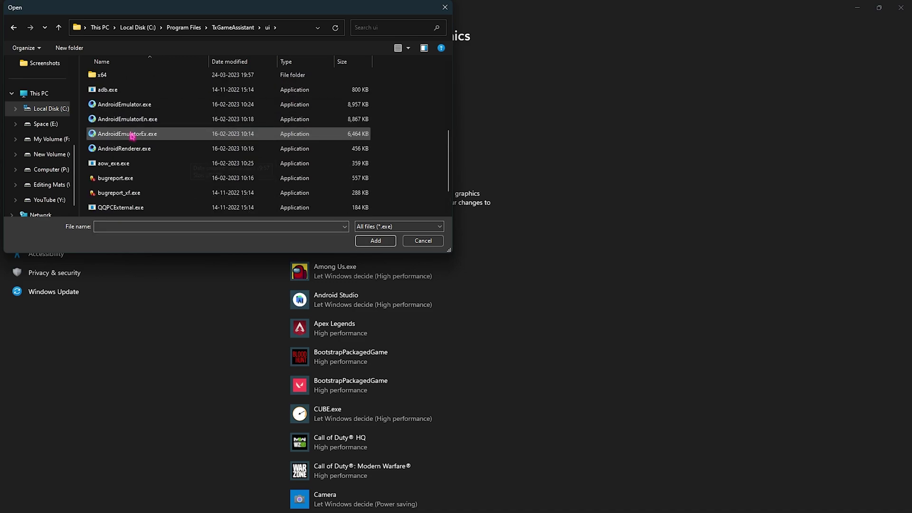
{"action": "left_click", "coordinate": [135, 105]}
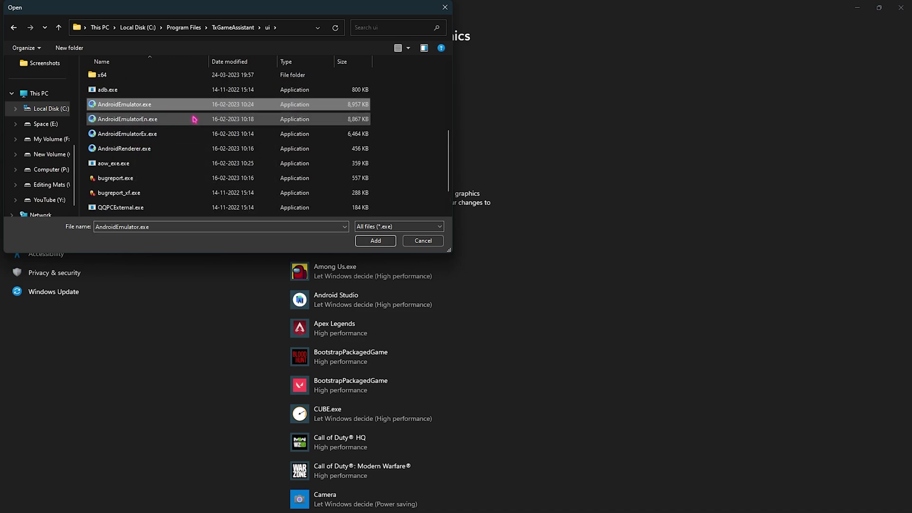
{"action": "left_click", "coordinate": [376, 241]}
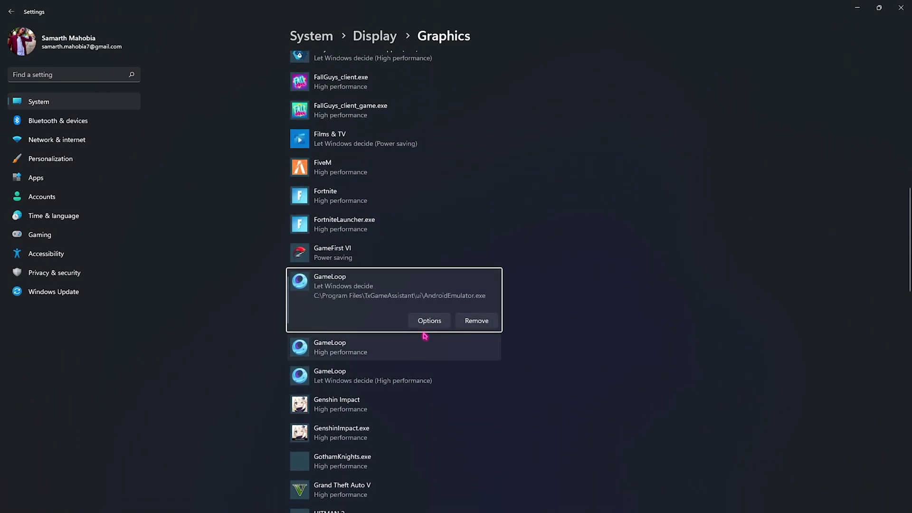
{"action": "left_click", "coordinate": [427, 320]}
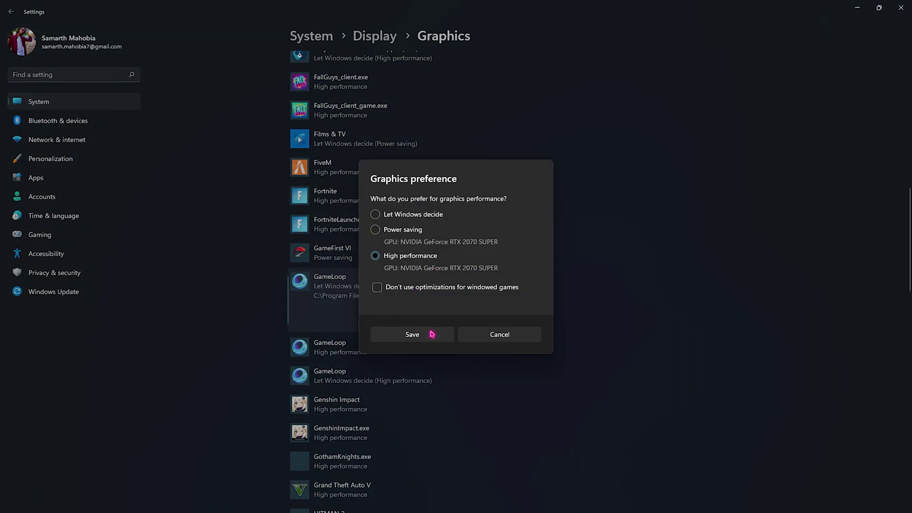
{"action": "left_click", "coordinate": [412, 334]}
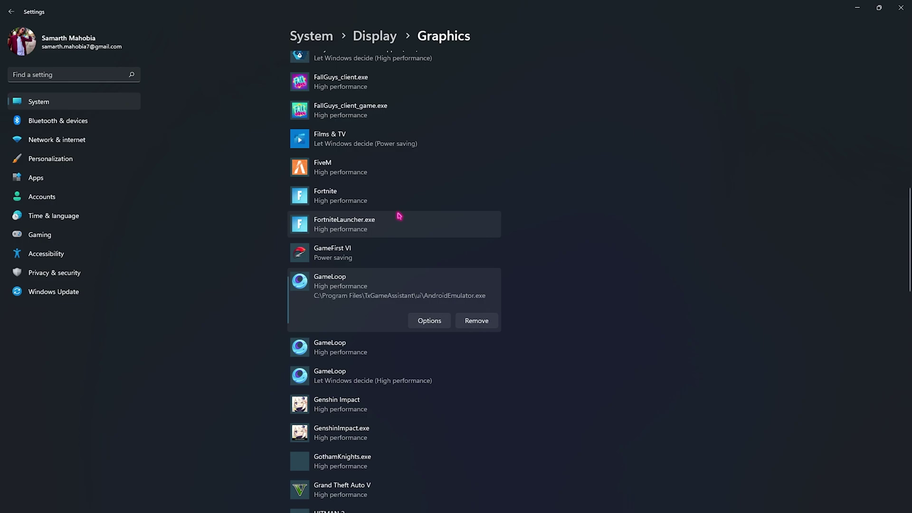
- Search Windows Settings for "game mode" and open the Turn on Game Mode page
{"action": "left_click", "coordinate": [63, 71]}
{"action": "type", "text": "ga"}
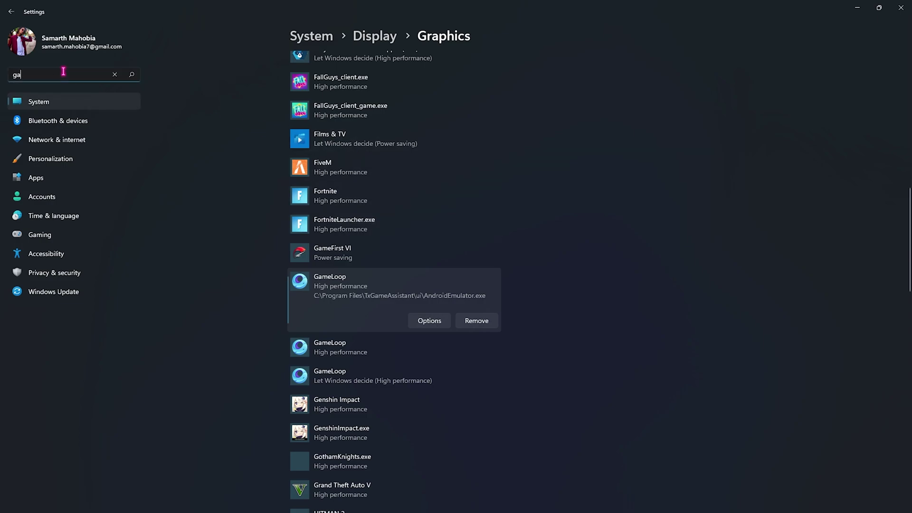
{"action": "type", "text": "me mode"}
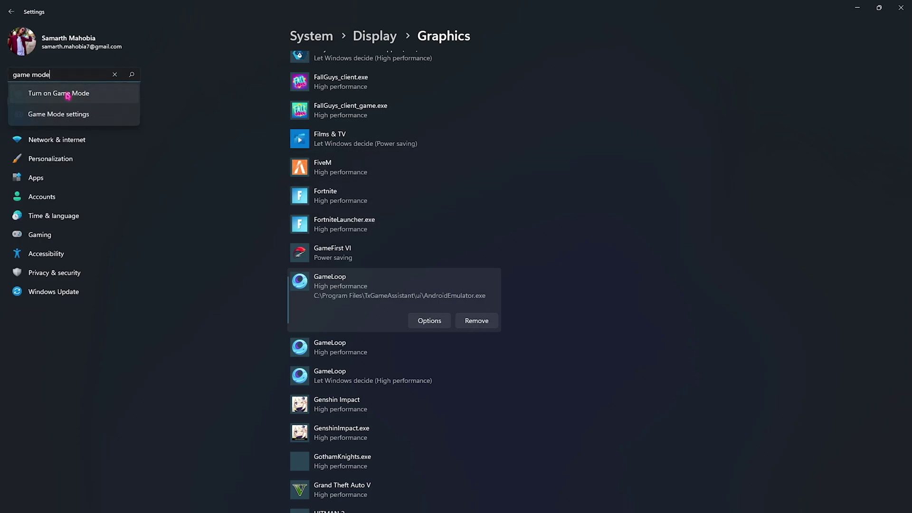
{"action": "left_click", "coordinate": [67, 95]}
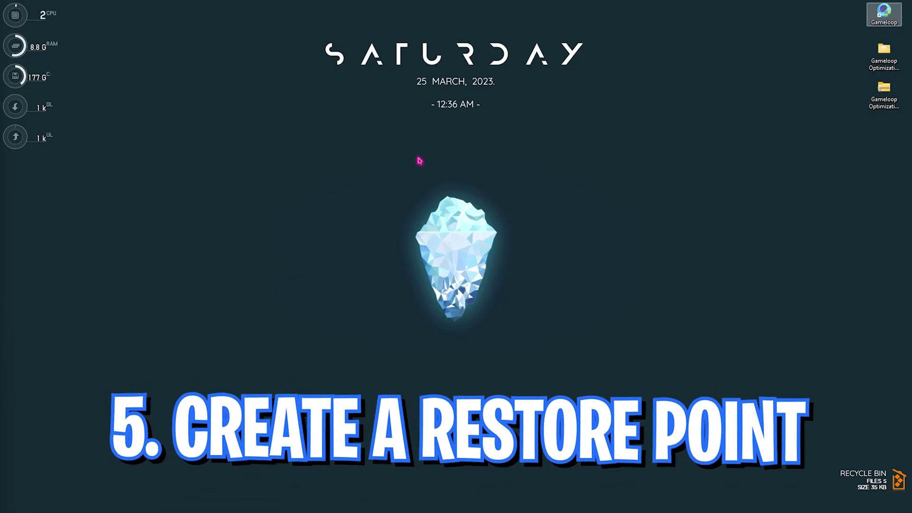
- Search Windows for "create a restore point" and open the System Protection settings
{"action": "key", "text": "super"}
{"action": "type", "text": "crea"}
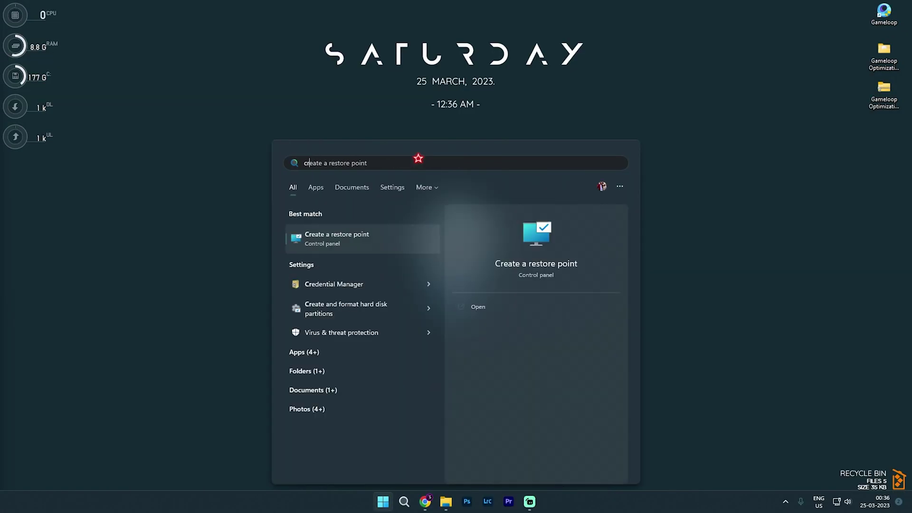
{"action": "type", "text": "te a restore point"}
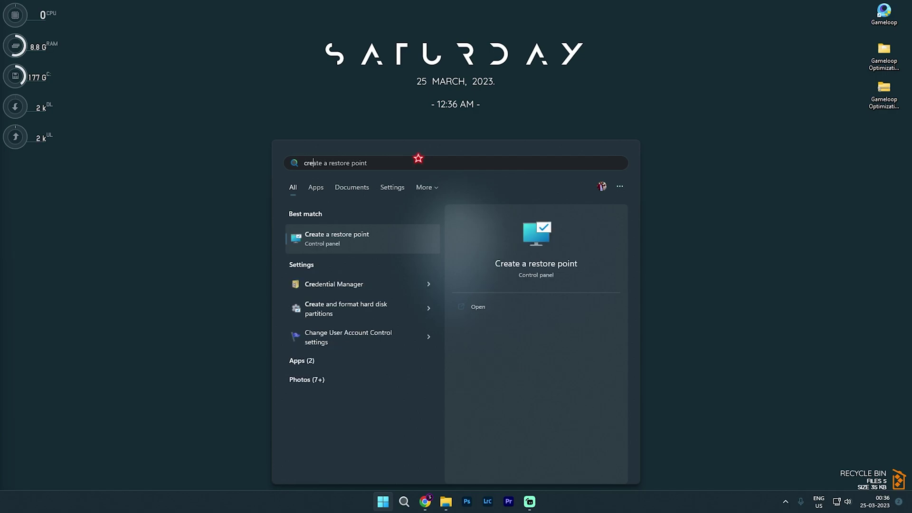
{"action": "key", "text": "Return"}
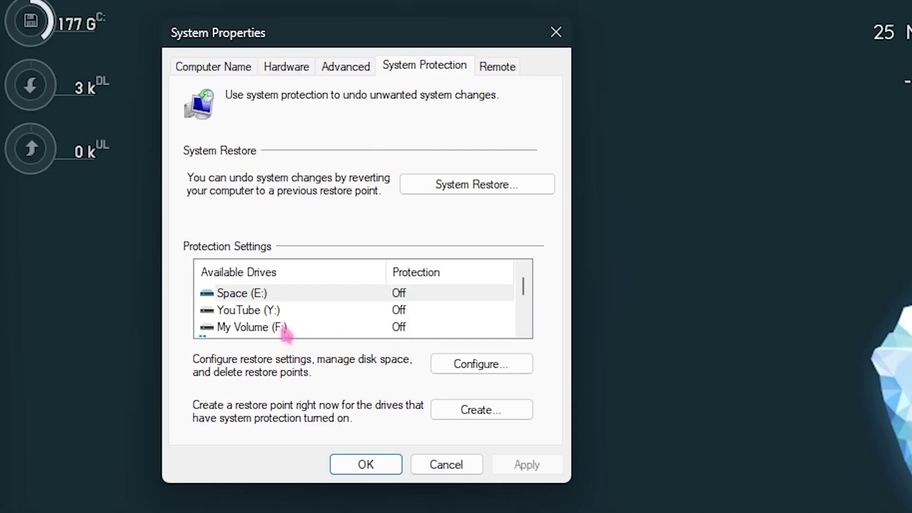
- Create a restore point described as "Gameloop" for Local Disk (C:), and close System Properties
{"action": "scroll", "coordinate": [285, 333], "scroll_direction": "down", "scroll_amount": 1}
{"action": "left_click", "coordinate": [247, 311]}
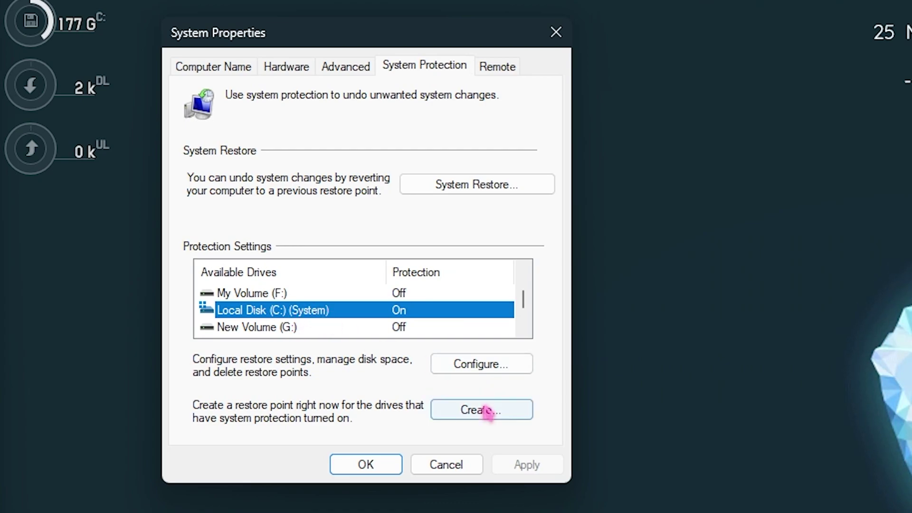
{"action": "left_click", "coordinate": [462, 409]}
{"action": "type", "text": "Gam"}
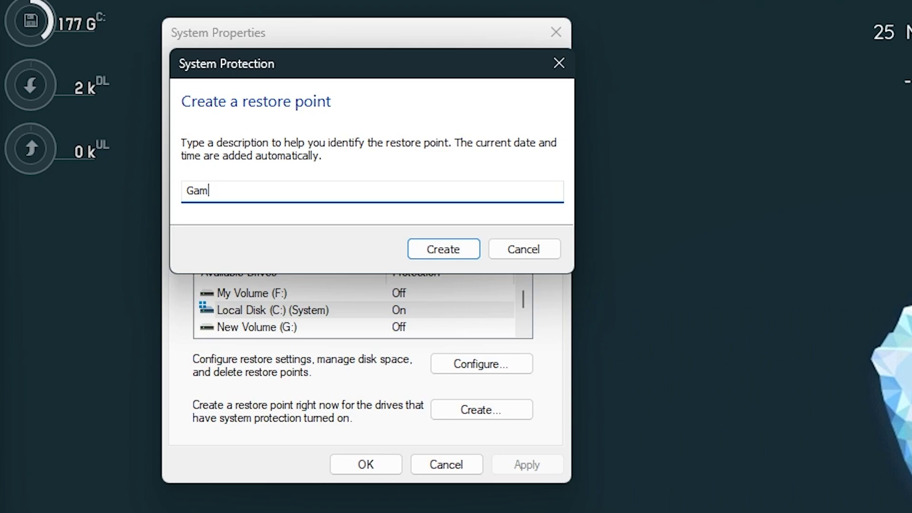
{"action": "type", "text": "elop"}
{"action": "key", "text": "BackSpace"}
{"action": "left_click_drag", "start_coordinate": [256, 190], "coordinate": [179, 192]}
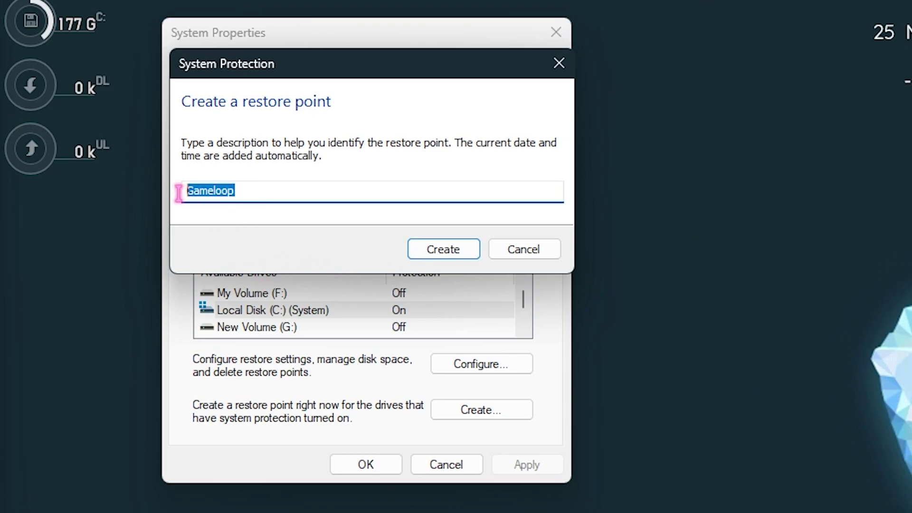
{"action": "left_click", "coordinate": [266, 193]}
{"action": "left_click_drag", "start_coordinate": [266, 192], "coordinate": [176, 196]}
{"action": "left_click", "coordinate": [247, 190]}
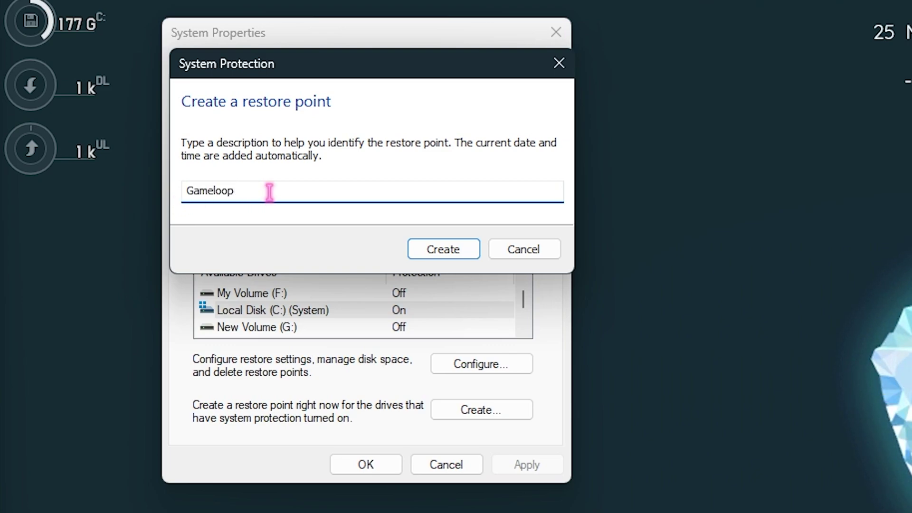
{"action": "left_click_drag", "start_coordinate": [248, 190], "coordinate": [175, 192]}
{"action": "left_click", "coordinate": [425, 249]}
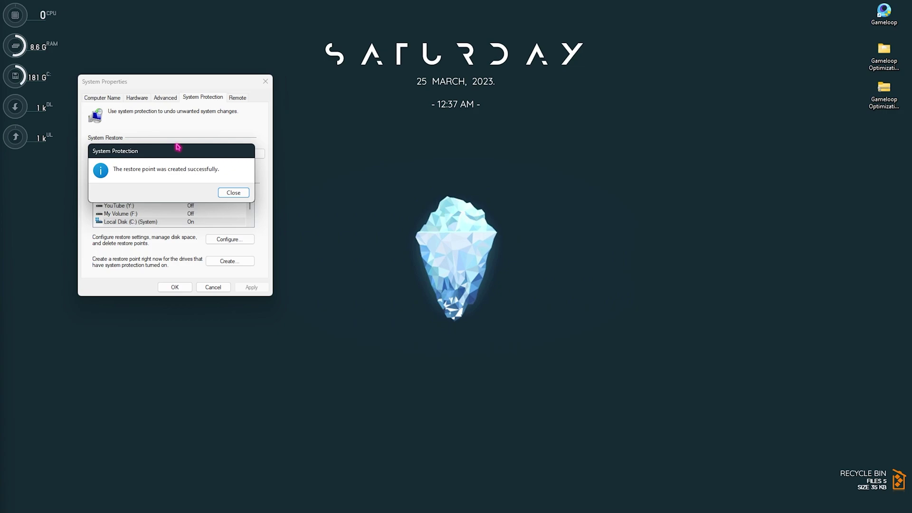
{"action": "left_click", "coordinate": [233, 192]}
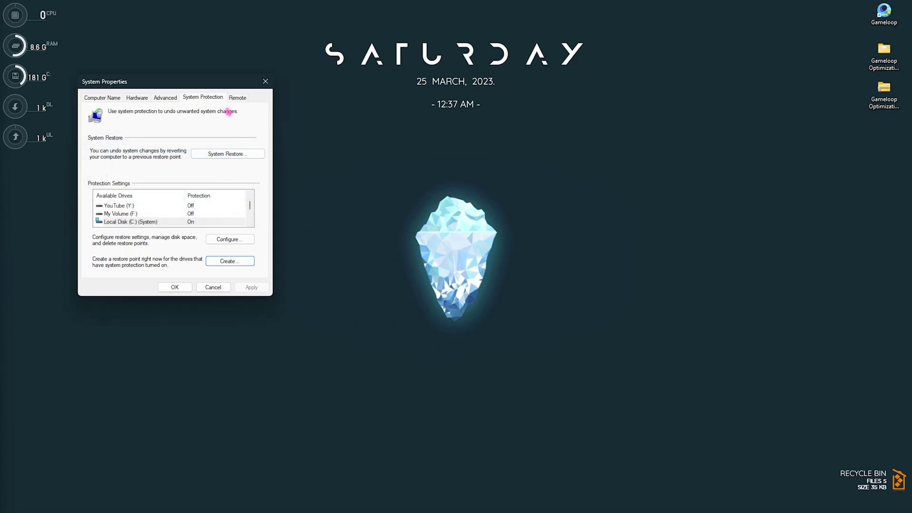
{"action": "left_click", "coordinate": [265, 82]}
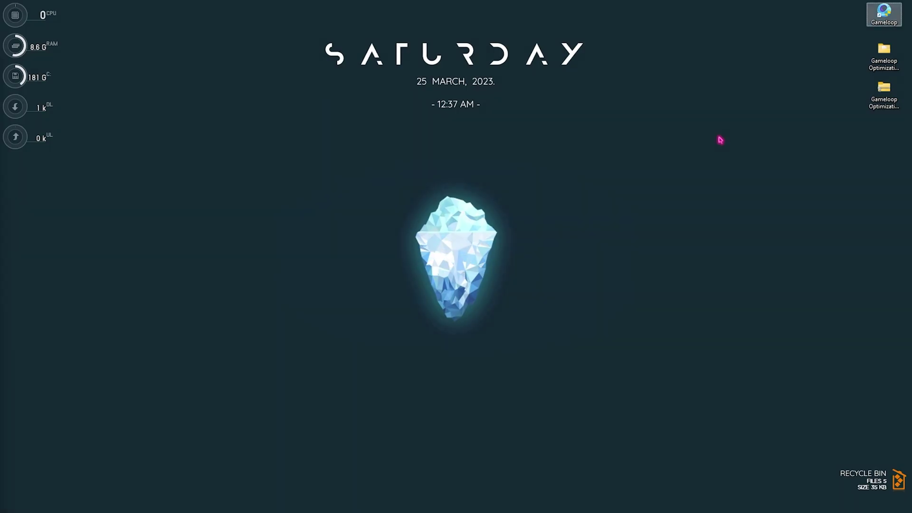
- Open the Gameloop Optimization Pack folder on the desktop and look over its three subfolders and the Ultimate Power Plan.txt file
{"action": "left_click_drag", "start_coordinate": [562, 272], "coordinate": [892, 58]}
{"action": "left_click", "coordinate": [788, 154]}
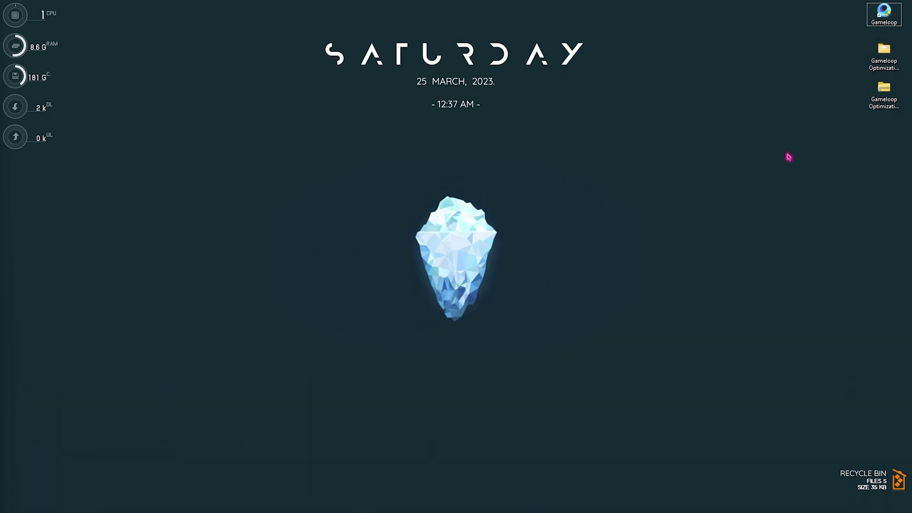
{"action": "double_click", "coordinate": [884, 50]}
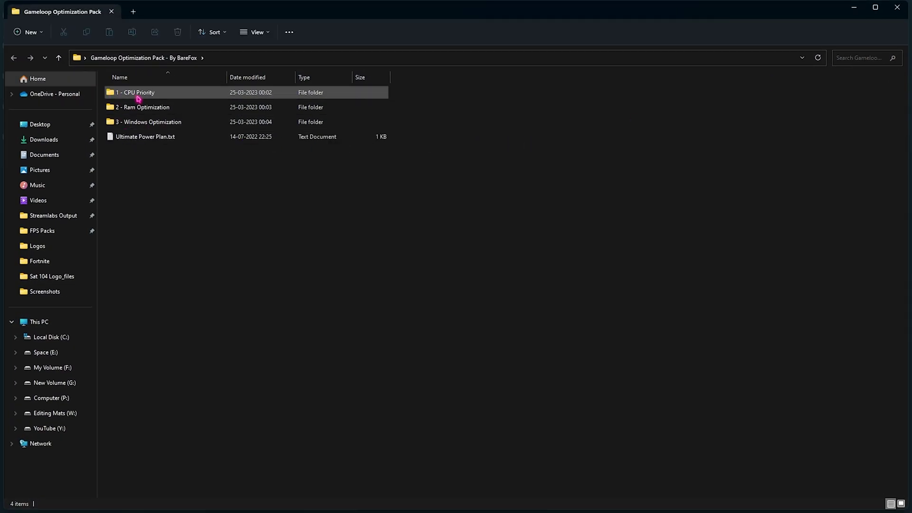
{"action": "left_click", "coordinate": [145, 96]}
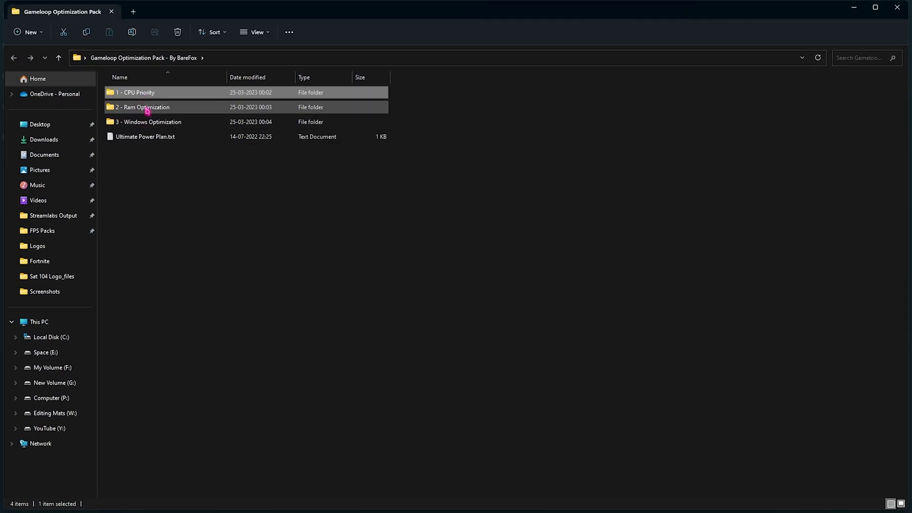
{"action": "left_click", "coordinate": [147, 107]}
{"action": "left_click", "coordinate": [162, 122]}
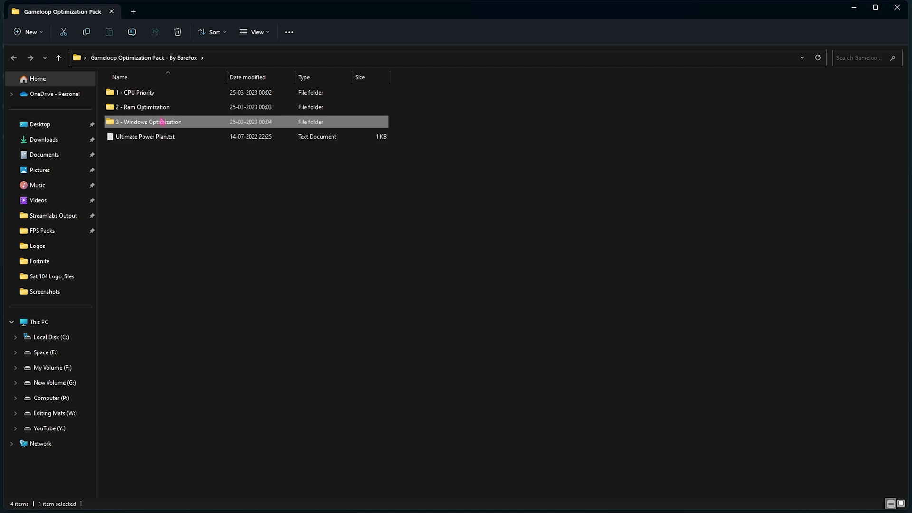
{"action": "left_click", "coordinate": [144, 139]}
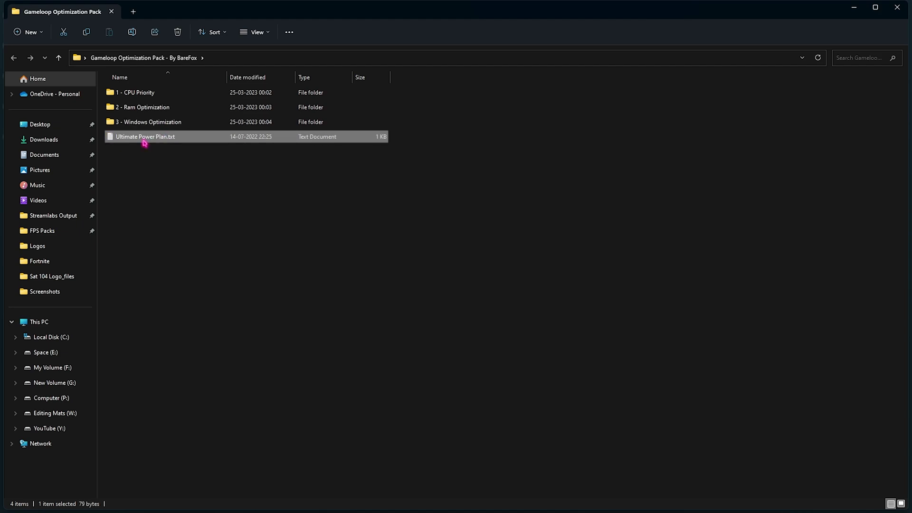
{"action": "left_click", "coordinate": [139, 158]}
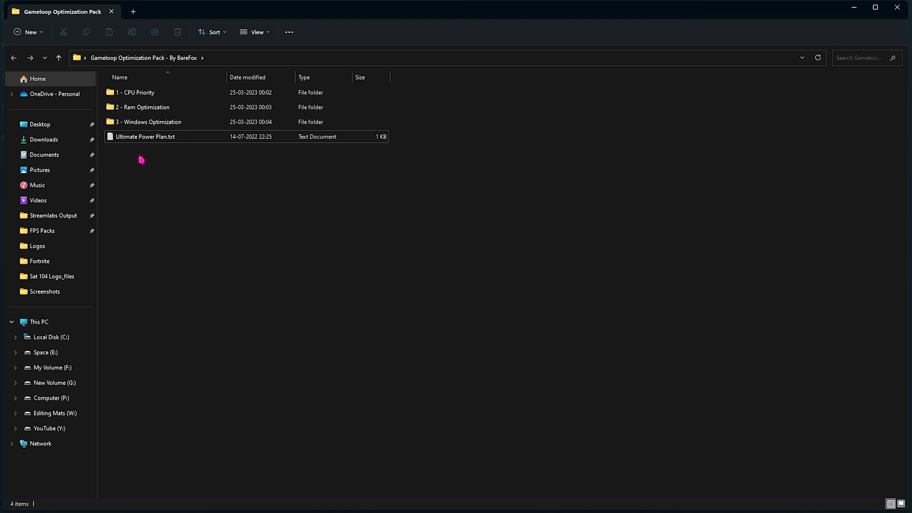
- Copy the powercfg -duplicatescheme command from Ultimate Power Plan.txt and minimize the text file
{"action": "double_click", "coordinate": [137, 138]}
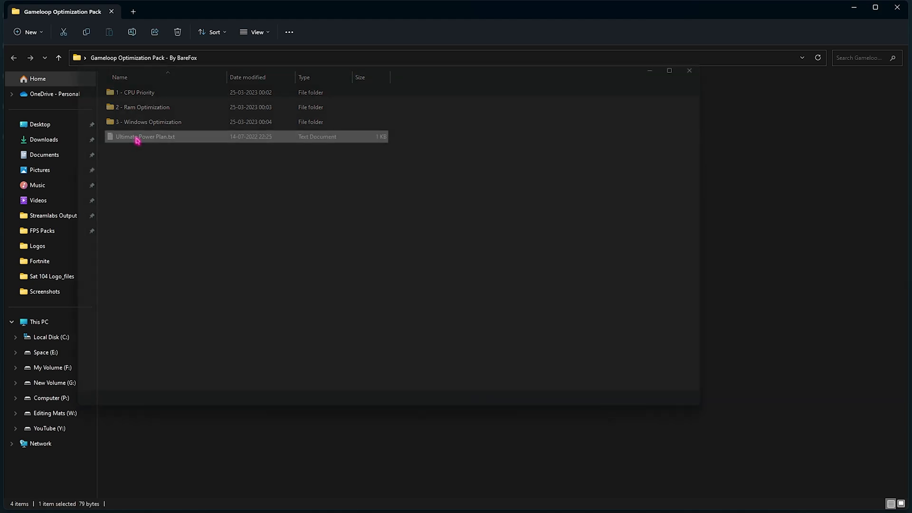
{"action": "left_click_drag", "start_coordinate": [321, 97], "coordinate": [50, 94]}
{"action": "key", "text": "ctrl+c"}
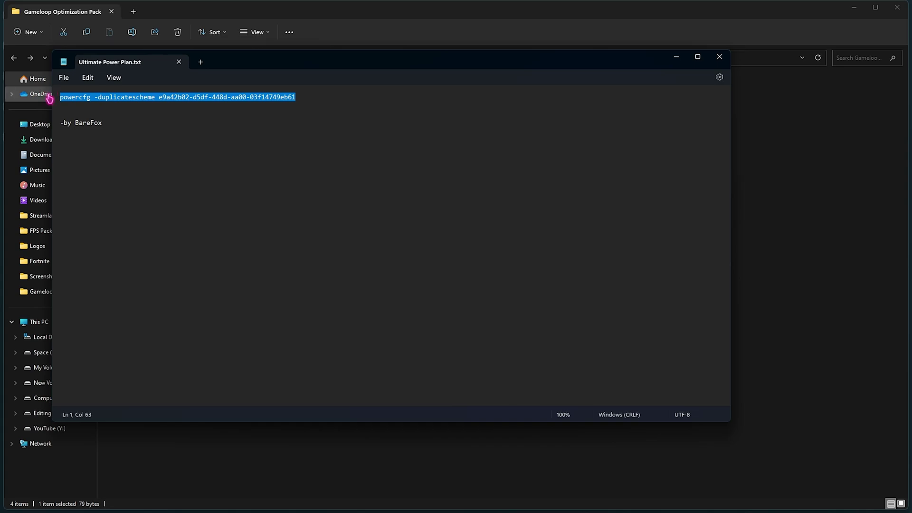
{"action": "left_click", "coordinate": [676, 57]}
- Paste the copied powercfg -duplicatescheme command into a Command Prompt run as administrator, and close the window
{"action": "key", "text": "super"}
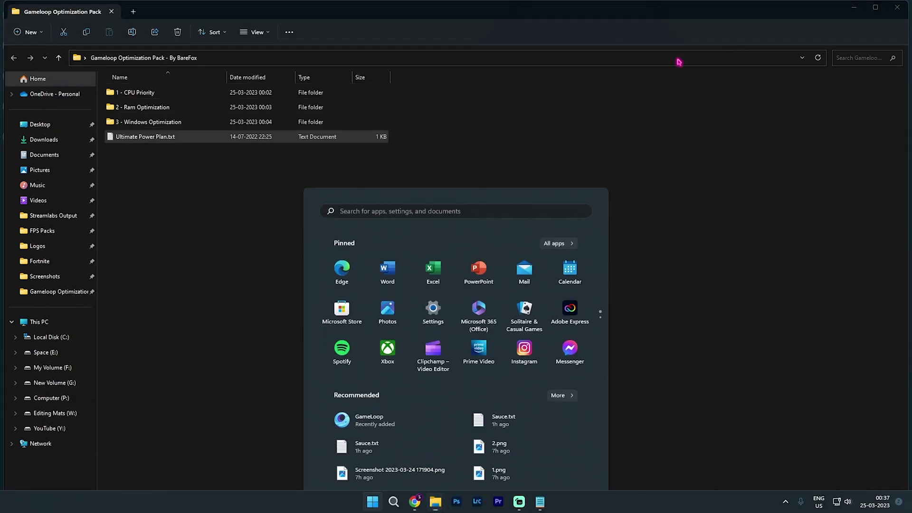
{"action": "type", "text": "cmd"}
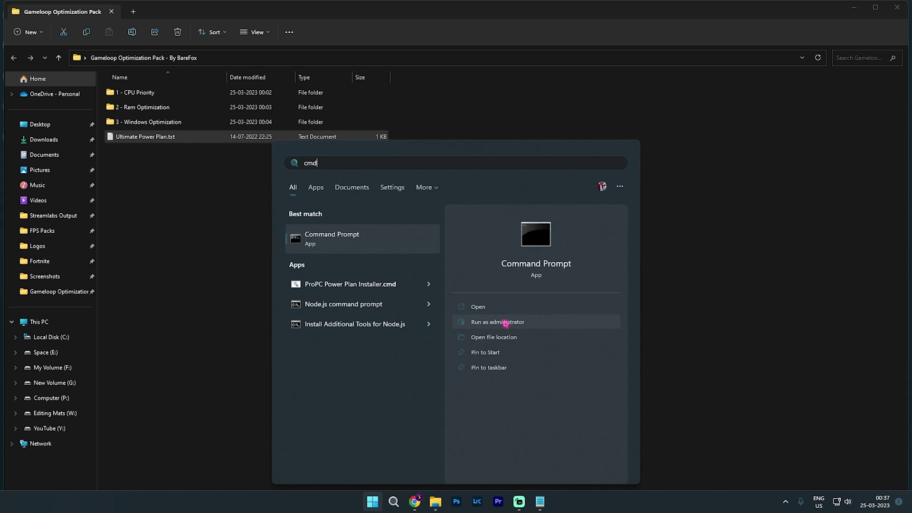
{"action": "left_click", "coordinate": [505, 323]}
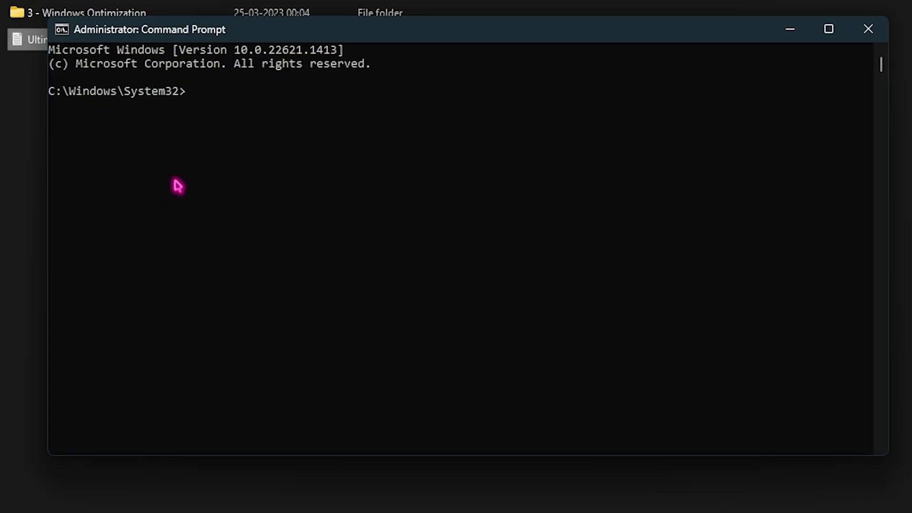
{"action": "key", "text": "ctrl+v"}
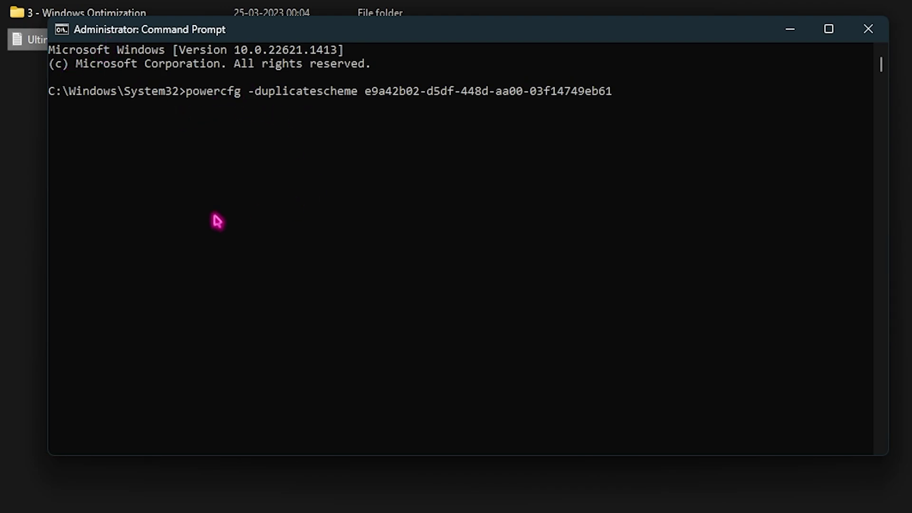
{"action": "left_click", "coordinate": [868, 30]}
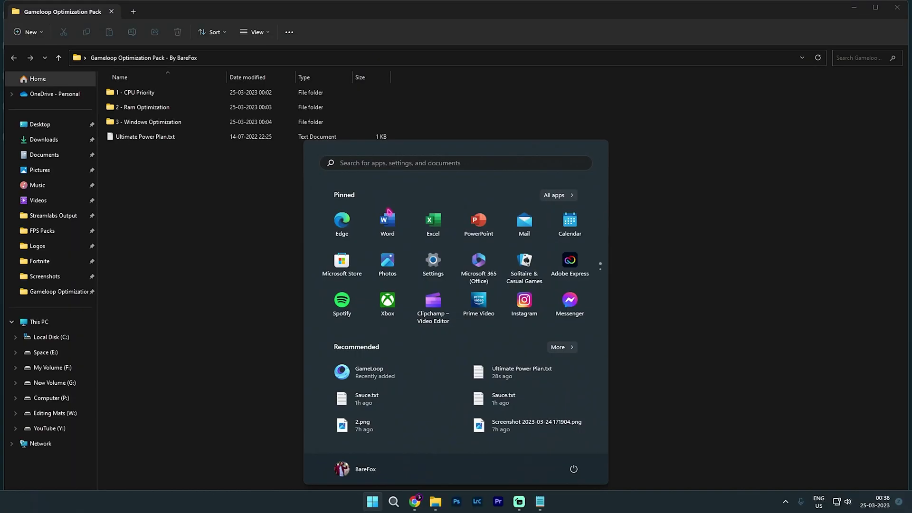
- Find Power Options through a Control Panel search for "power op" and choose the Ultimate Performance plan
{"action": "type", "text": "control panel"}
{"action": "key", "text": "Return"}
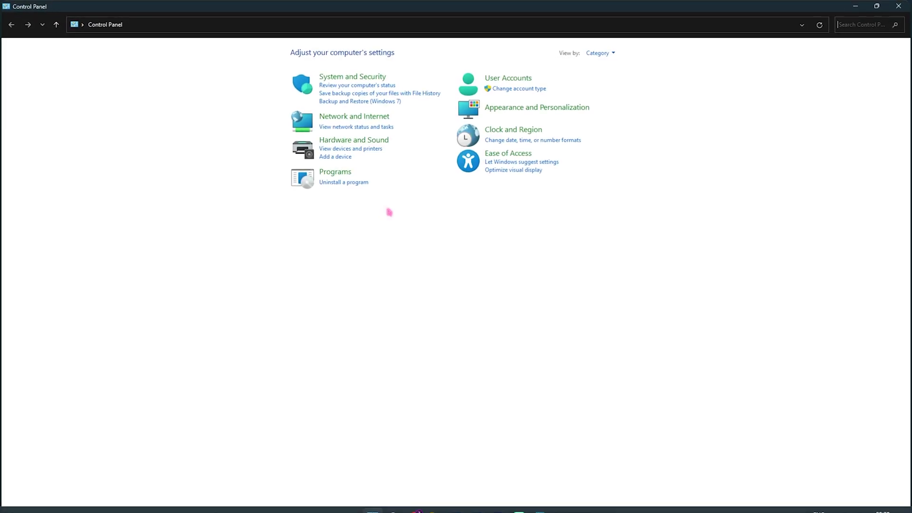
{"action": "left_click", "coordinate": [855, 21]}
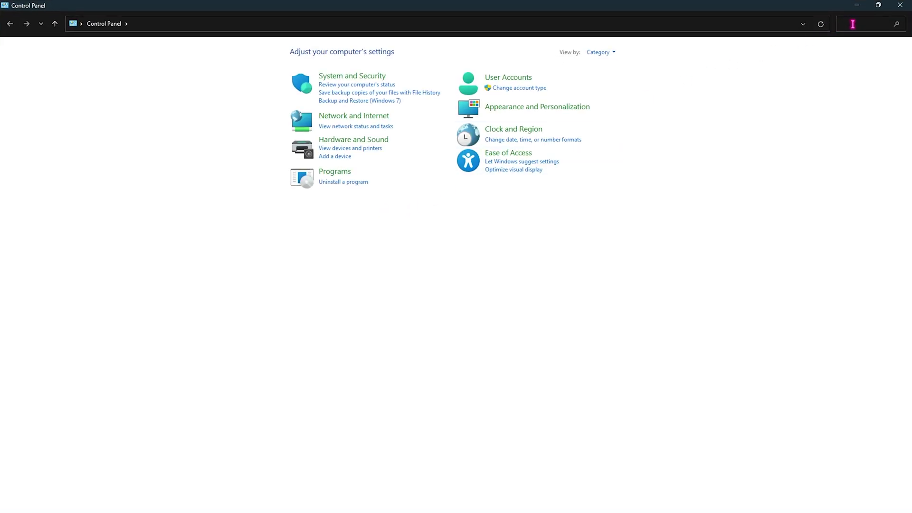
{"action": "type", "text": "power op"}
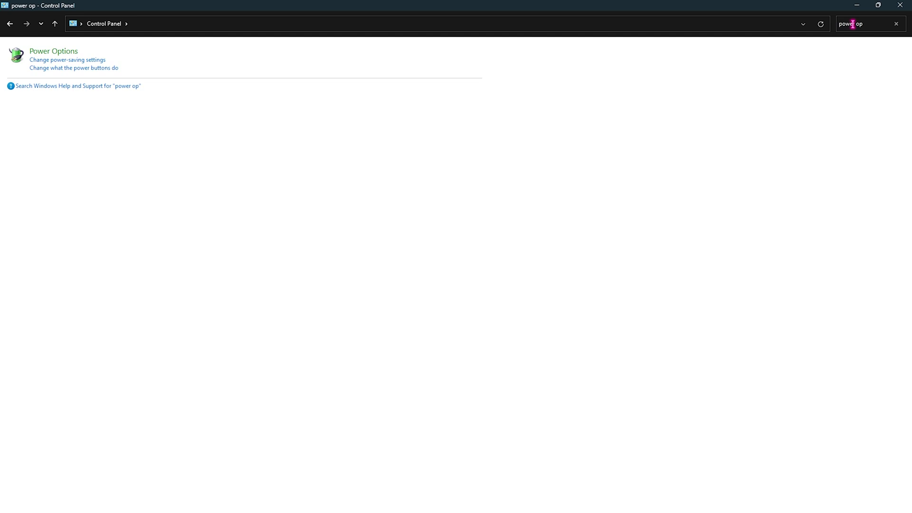
{"action": "left_click", "coordinate": [57, 52]}
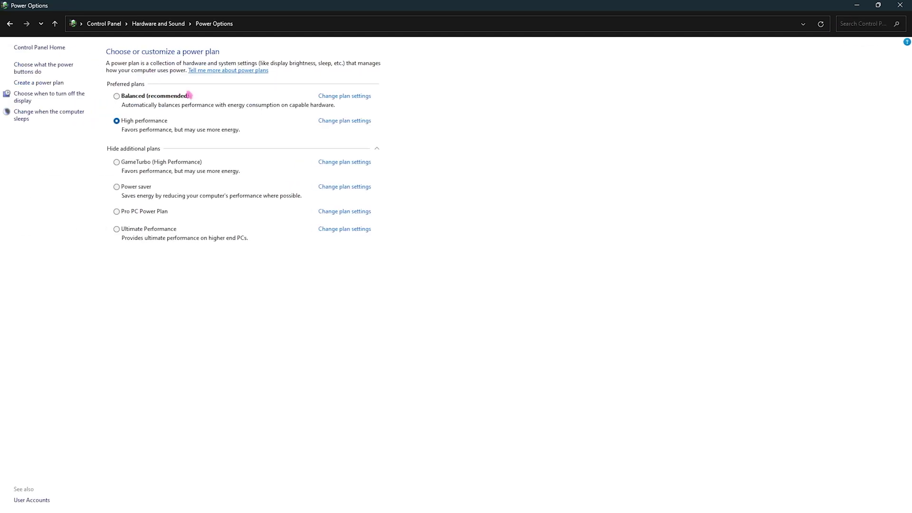
{"action": "left_click", "coordinate": [139, 232]}
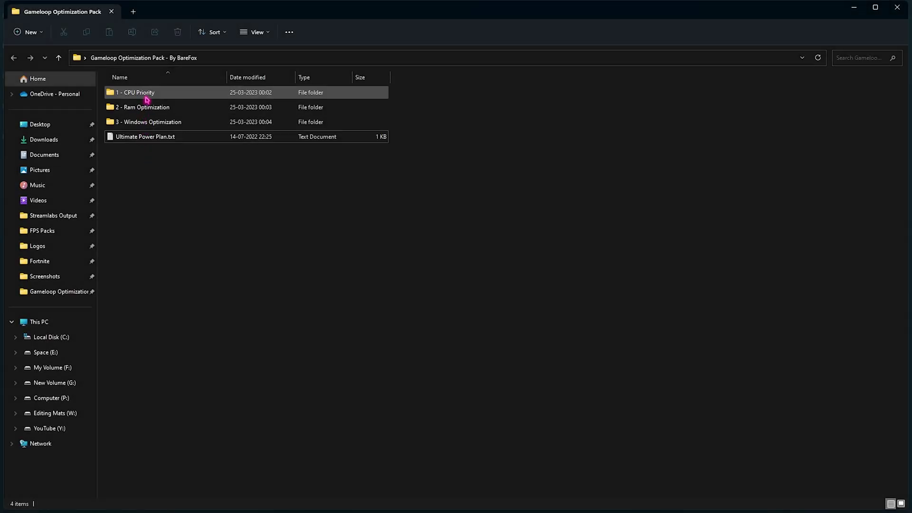
- Open the 1 - CPU Priority folder and point out the Increase Power Efficiency.reg and Thread Priority.reg files
{"action": "left_click", "coordinate": [147, 95]}
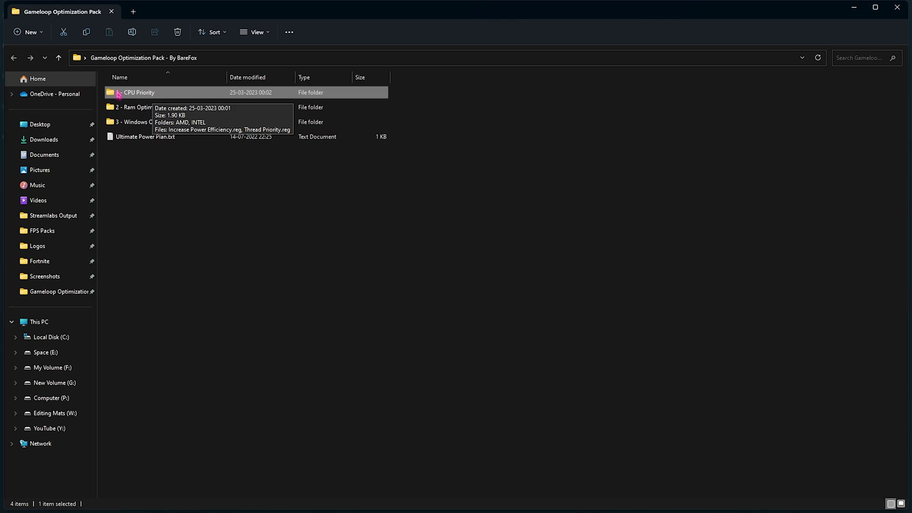
{"action": "double_click", "coordinate": [136, 92]}
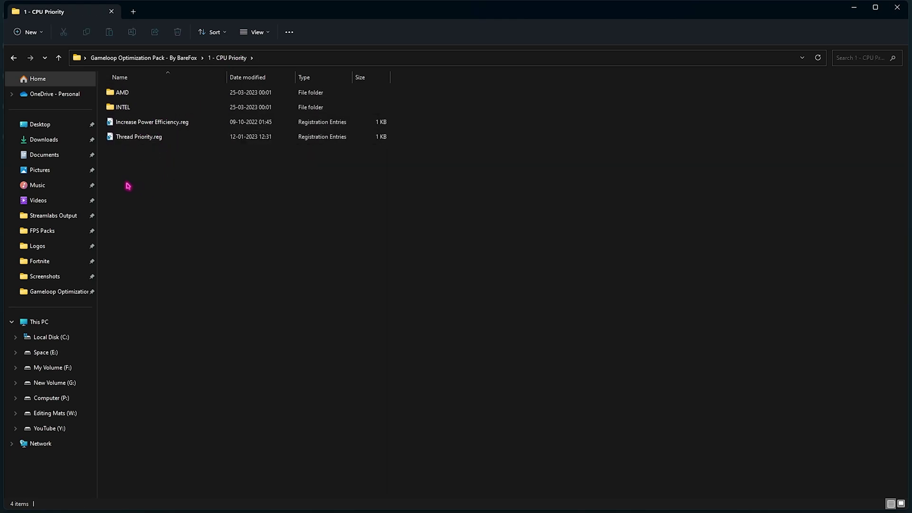
{"action": "left_click_drag", "start_coordinate": [128, 186], "coordinate": [149, 121]}
{"action": "left_click_drag", "start_coordinate": [147, 171], "coordinate": [149, 120]}
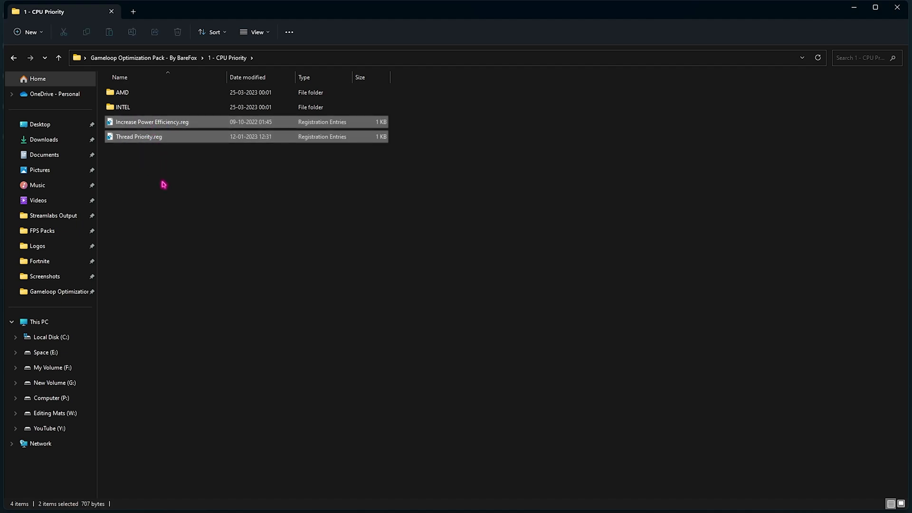
{"action": "left_click_drag", "start_coordinate": [292, 177], "coordinate": [200, 119]}
{"action": "left_click", "coordinate": [200, 178]}
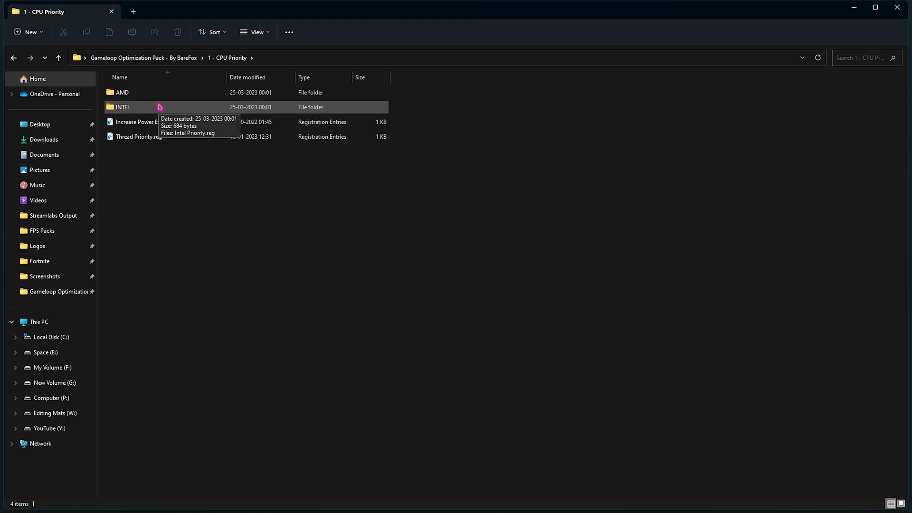
- Check the processor model and installed physical memory in System Information, and close it
{"action": "key", "text": "super"}
{"action": "type", "text": "sys"}
{"action": "key", "text": "Down"}
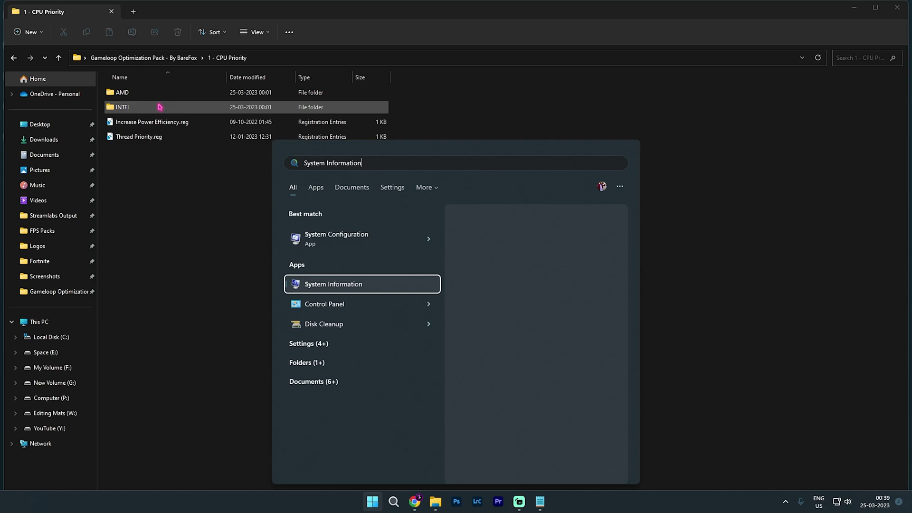
{"action": "key", "text": "Return"}
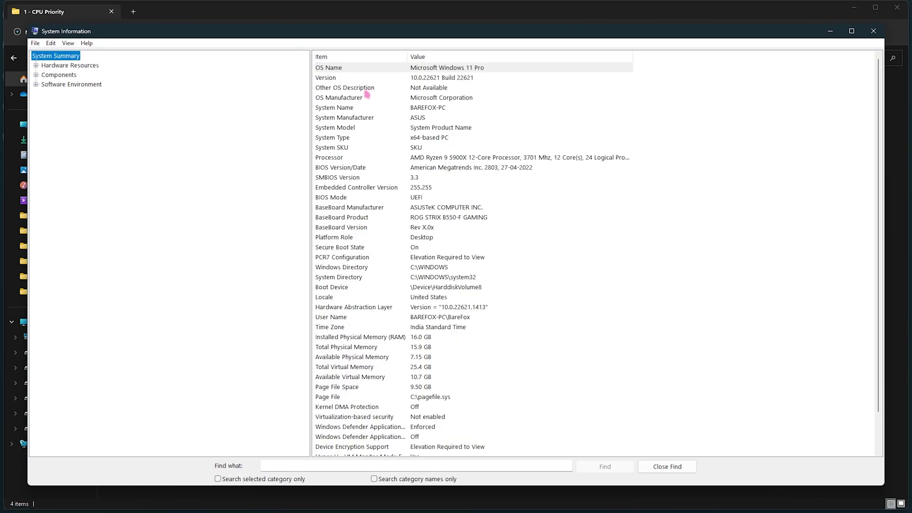
{"action": "left_click", "coordinate": [404, 158]}
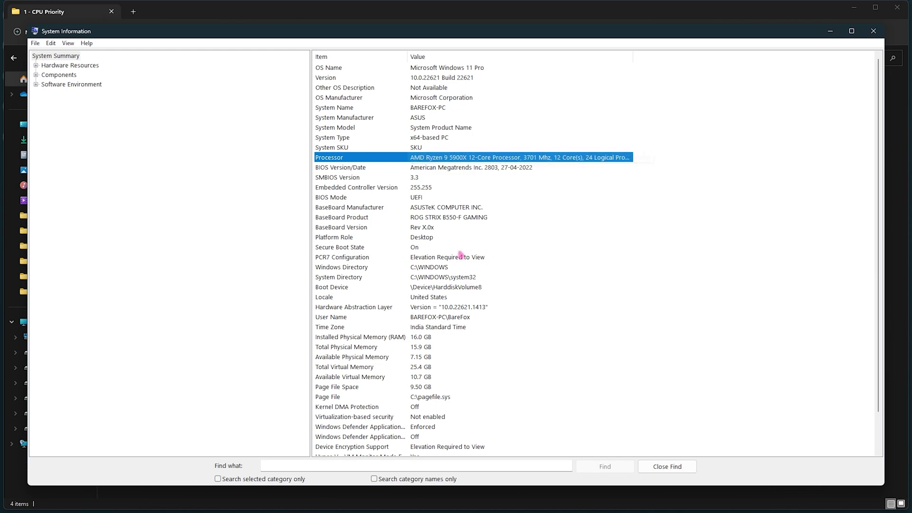
{"action": "left_click", "coordinate": [430, 337]}
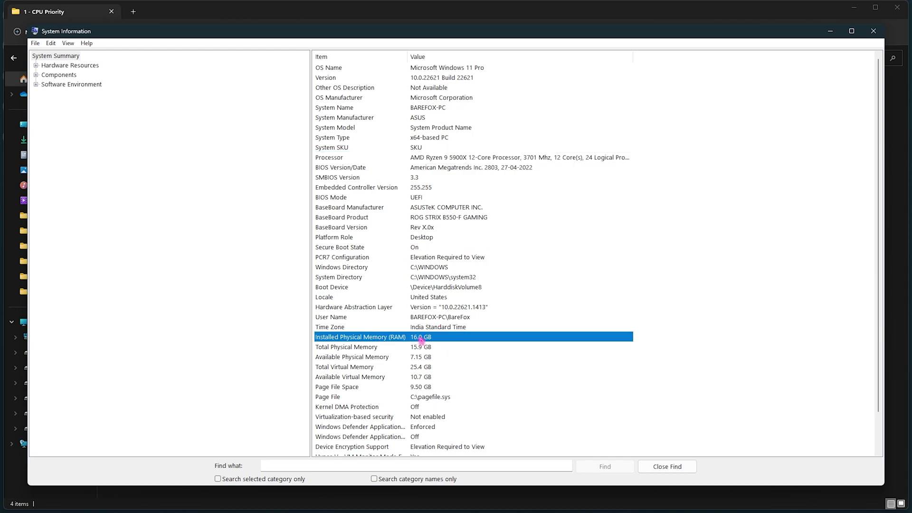
{"action": "key", "text": "alt+F4"}
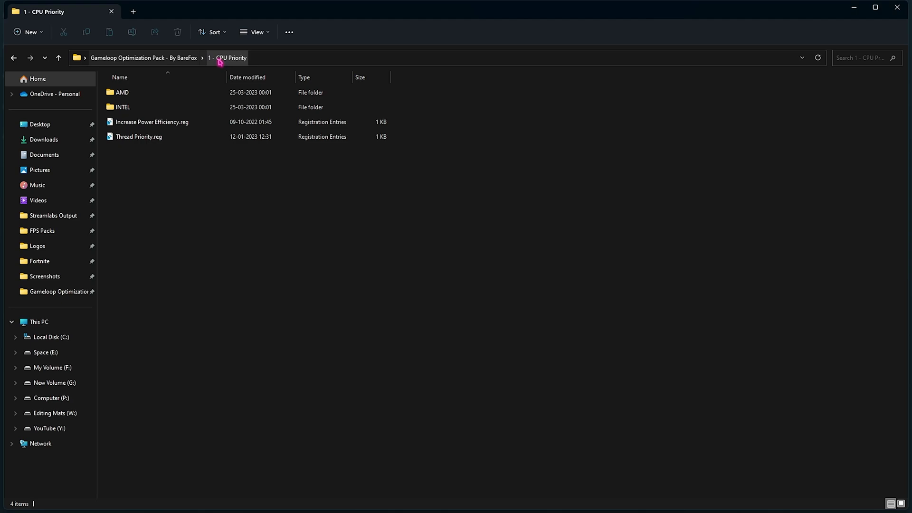
- Look into the AMD and INTEL subfolders of 1 - CPU Priority for their CPU priority registry files
{"action": "double_click", "coordinate": [137, 93]}
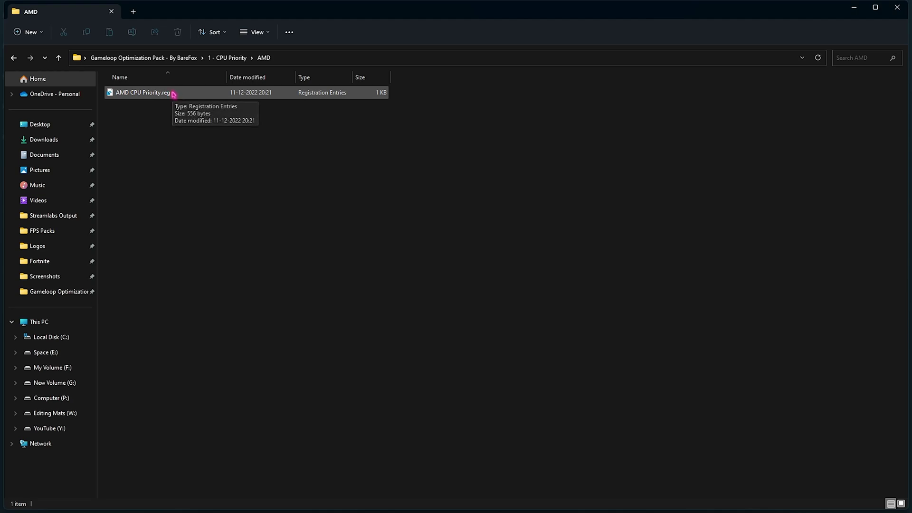
{"action": "left_click", "coordinate": [229, 58]}
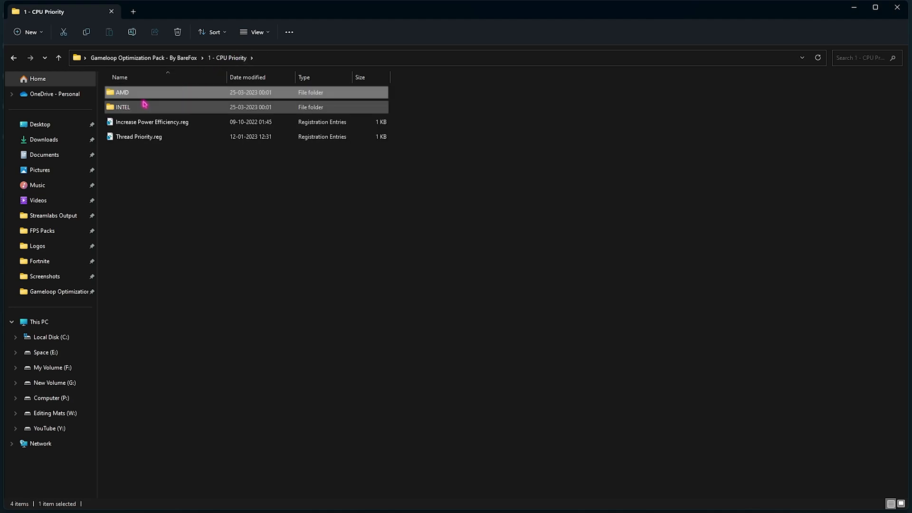
{"action": "double_click", "coordinate": [144, 104]}
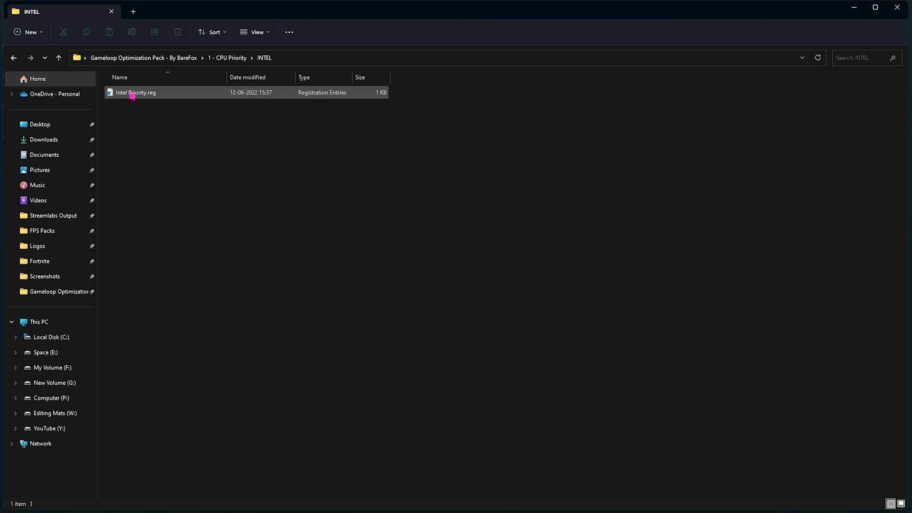
- Open the pack's 2 - Ram Optimization folder and select the 16GB Ram.reg file
{"action": "left_click", "coordinate": [144, 57]}
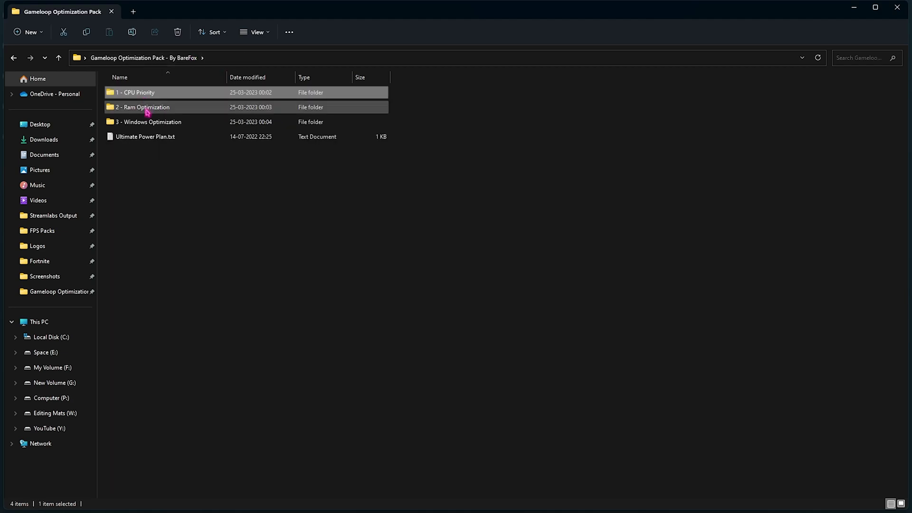
{"action": "double_click", "coordinate": [147, 112]}
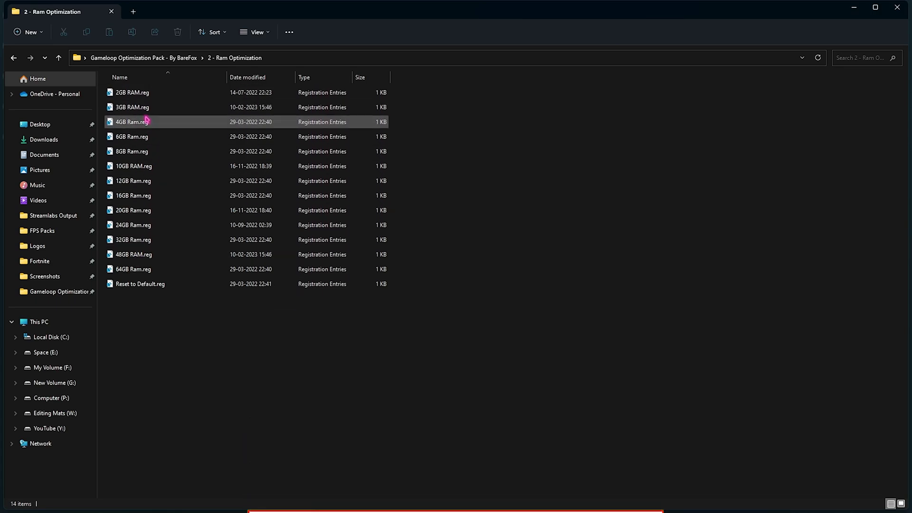
{"action": "left_click", "coordinate": [130, 199]}
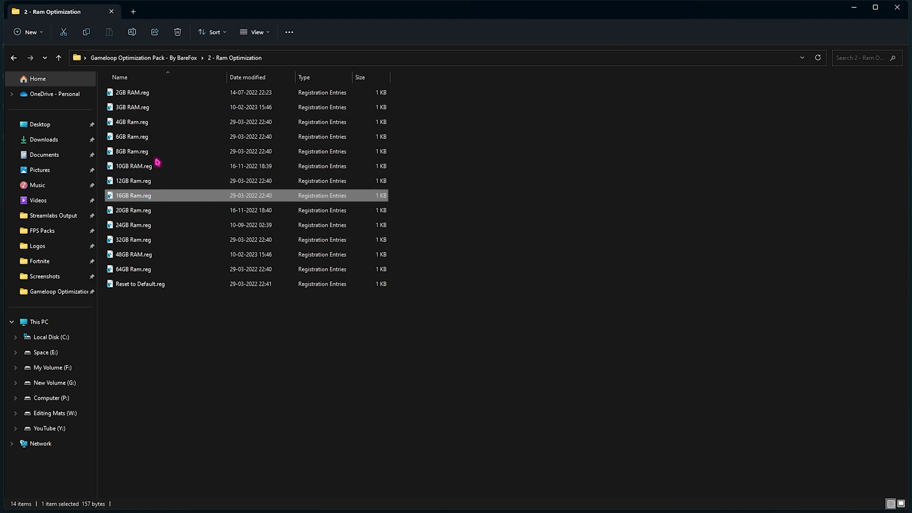
- Run Clean Temporary Files.bat from the 3 - Windows Optimization folder as administrator and confirm deleting all temporary files
{"action": "key", "text": "alt+Up"}
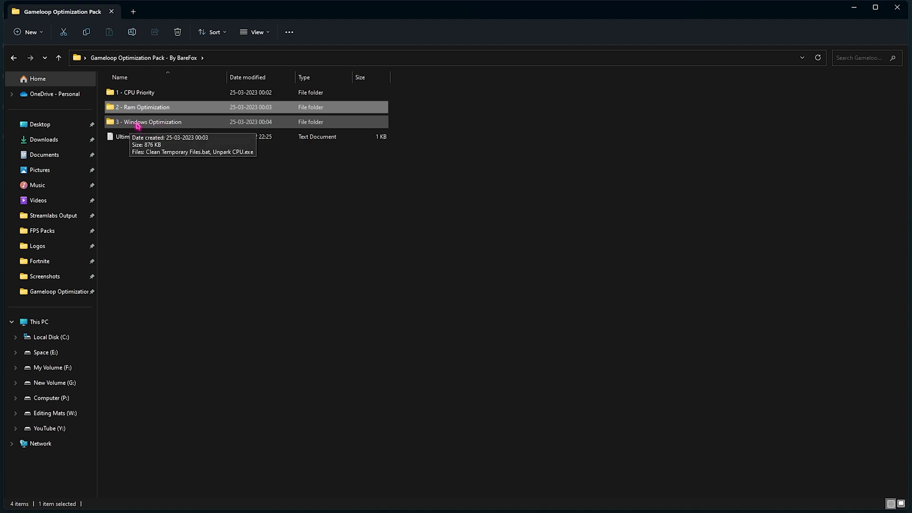
{"action": "double_click", "coordinate": [138, 124]}
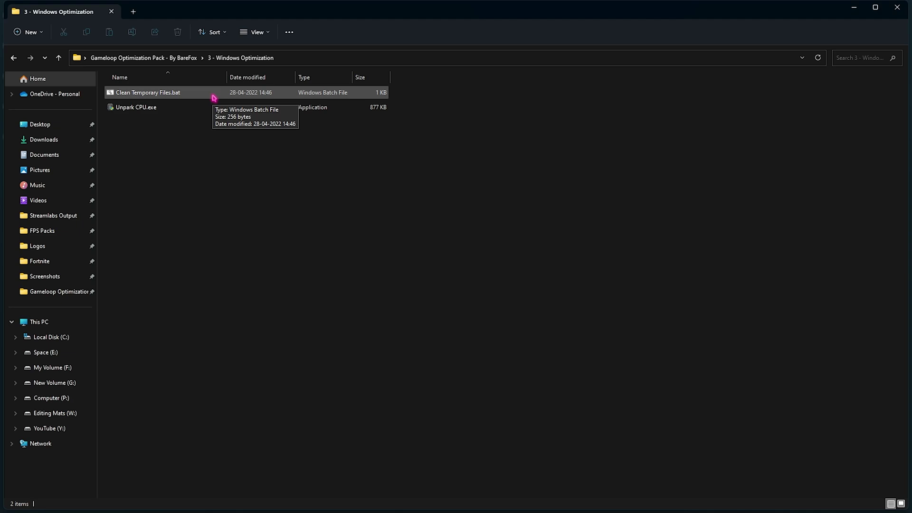
{"action": "right_click", "coordinate": [187, 95]}
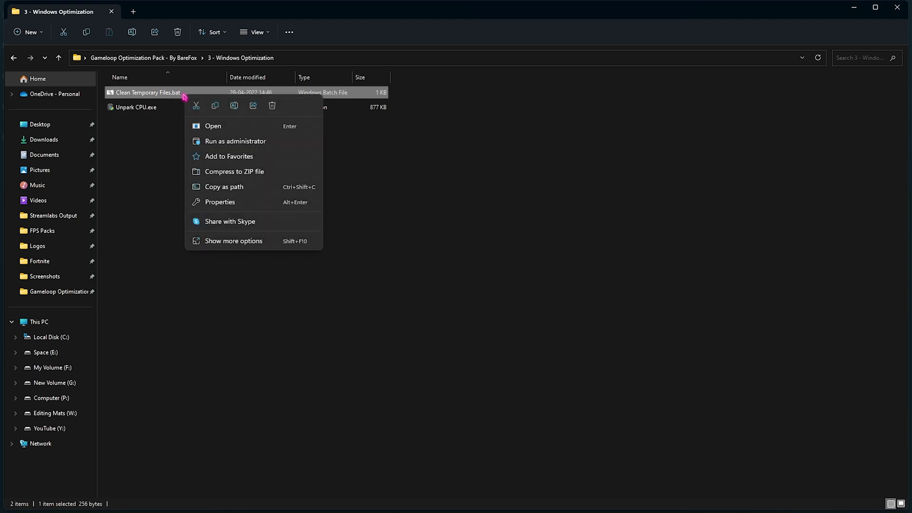
{"action": "left_click", "coordinate": [232, 141]}
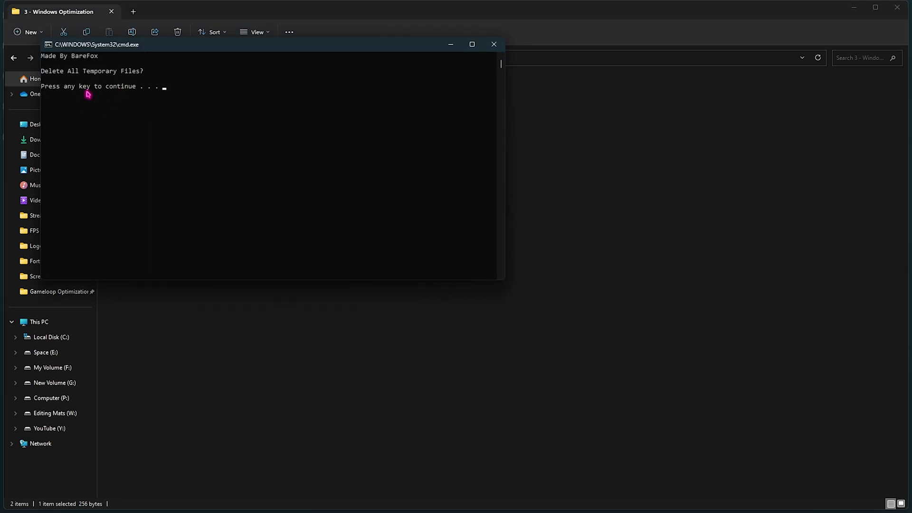
{"action": "key", "text": "Return"}
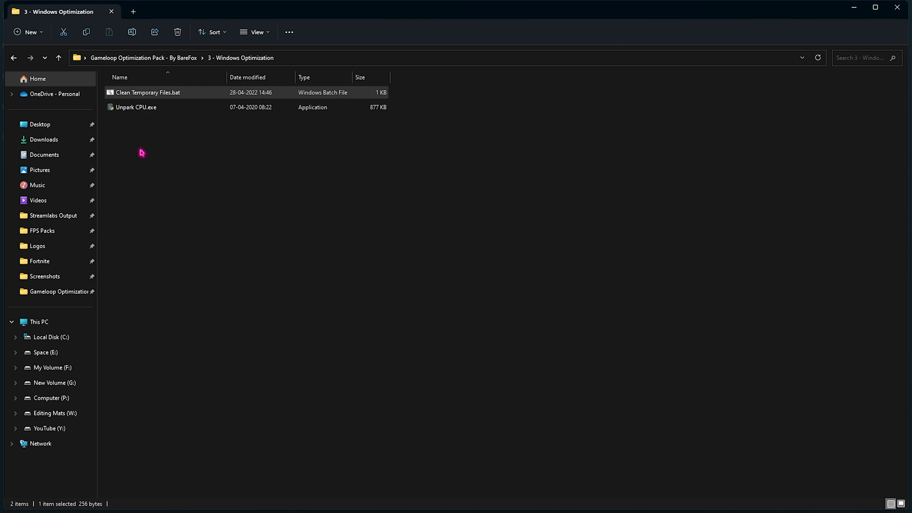
- Launch Unpark CPU.exe, set the core parking index to 100%, apply the change, and minimize the utility
{"action": "left_click", "coordinate": [138, 111]}
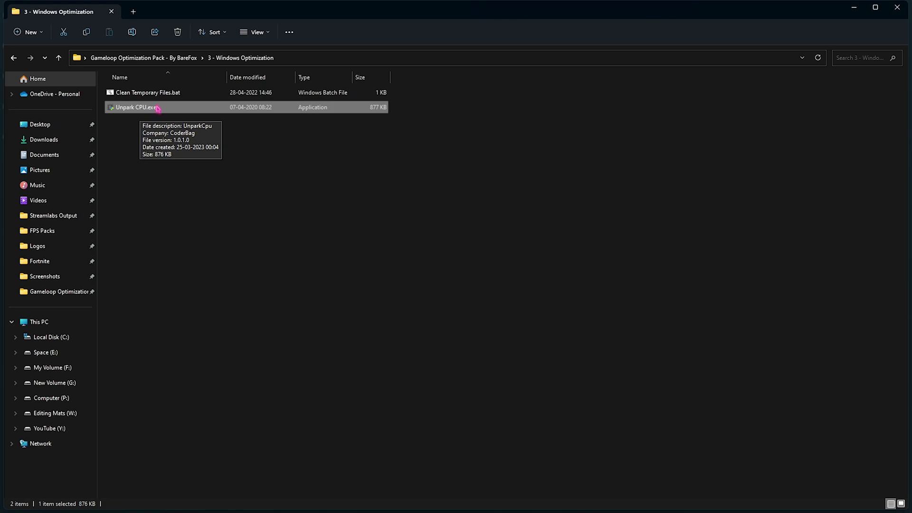
{"action": "double_click", "coordinate": [157, 108]}
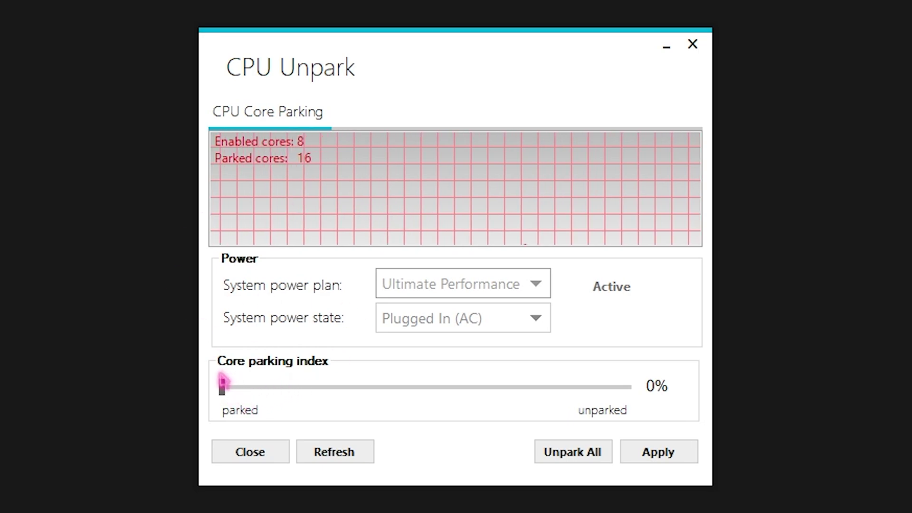
{"action": "left_click_drag", "start_coordinate": [223, 381], "coordinate": [648, 375]}
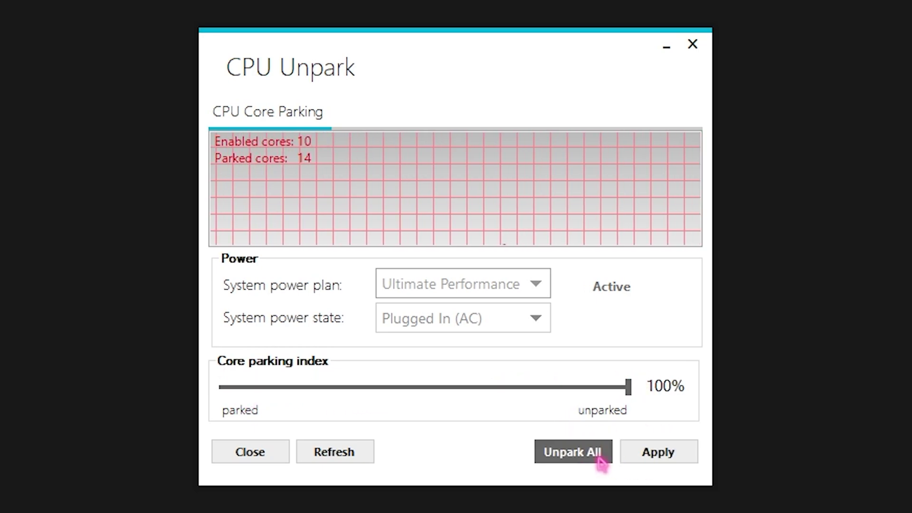
{"action": "left_click", "coordinate": [647, 457]}
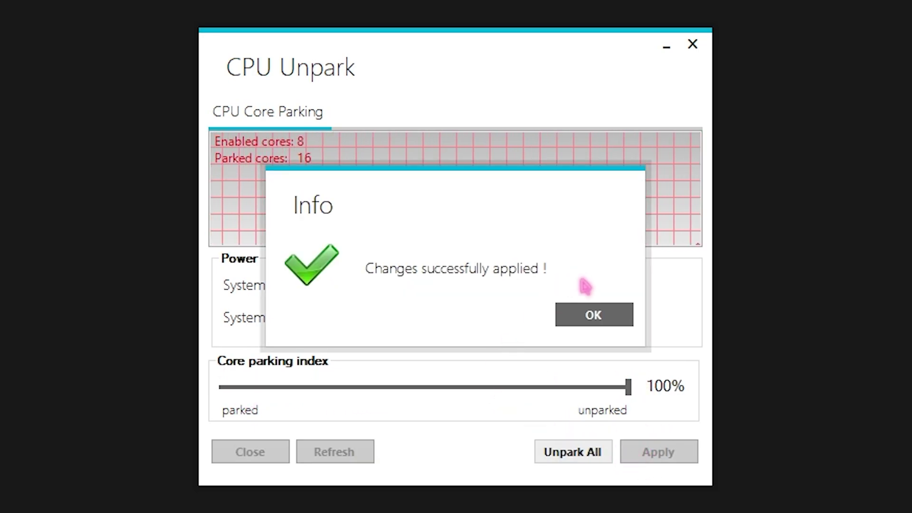
{"action": "left_click", "coordinate": [601, 317]}
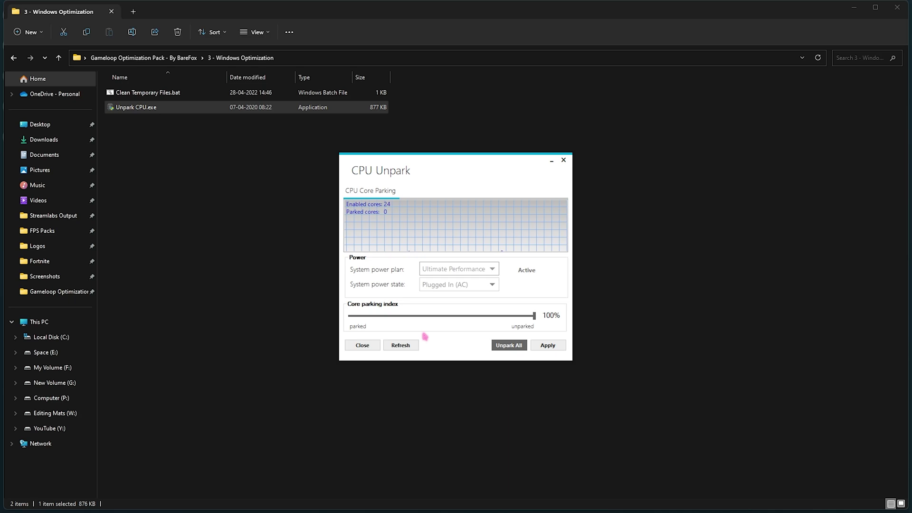
{"action": "left_click", "coordinate": [551, 162]}
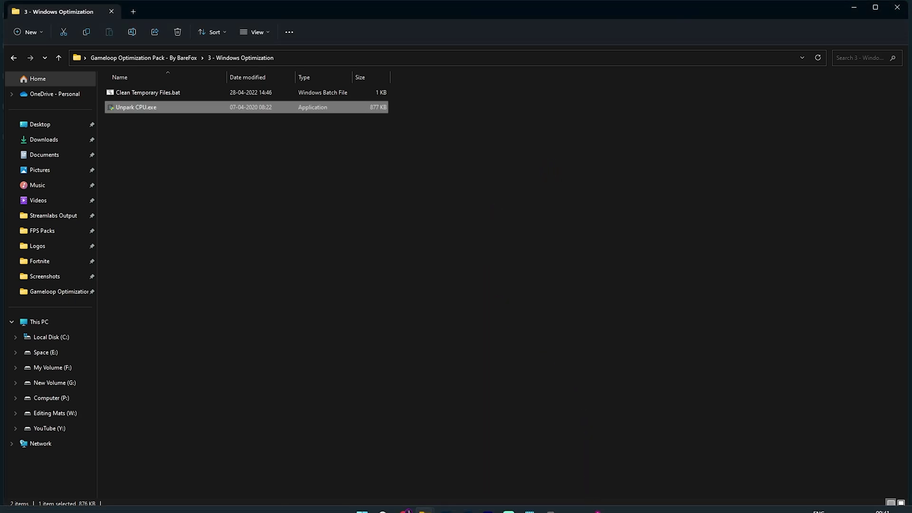
- Return to the main Gameloop Optimization Pack folder and close the File Explorer window
{"action": "mouse_move", "coordinate": [552, 501]}
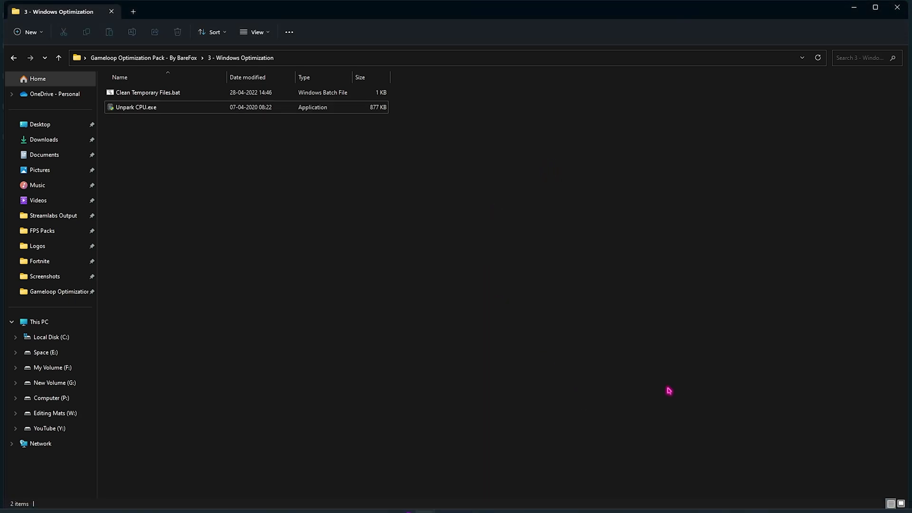
{"action": "key", "text": "BackSpace"}
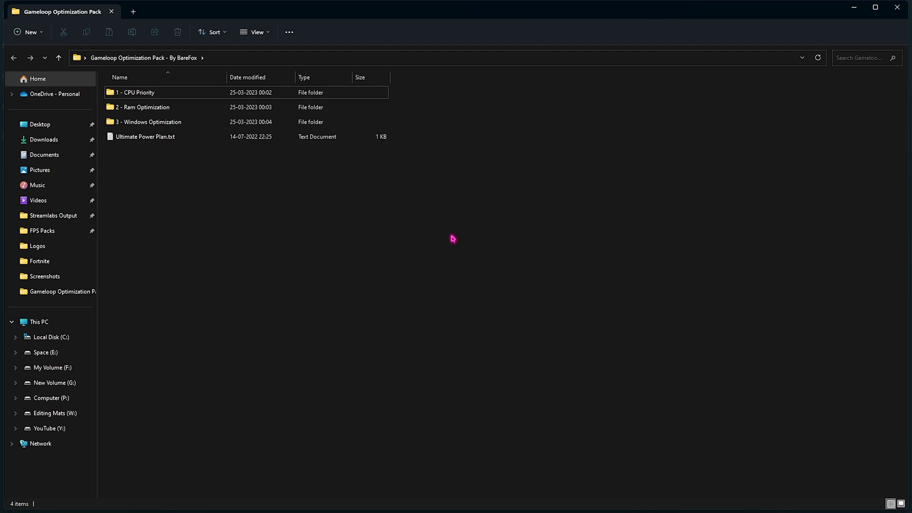
{"action": "left_click", "coordinate": [898, 10]}
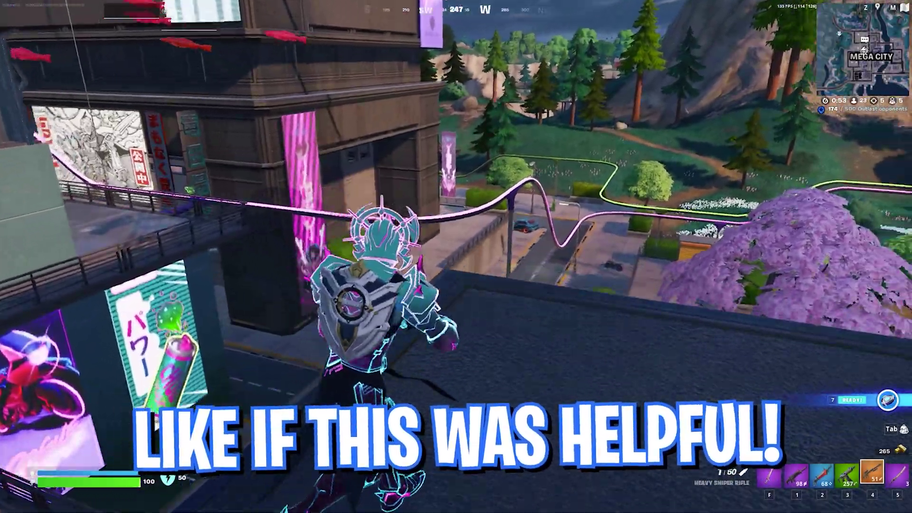
{"action": "key", "text": "f"}
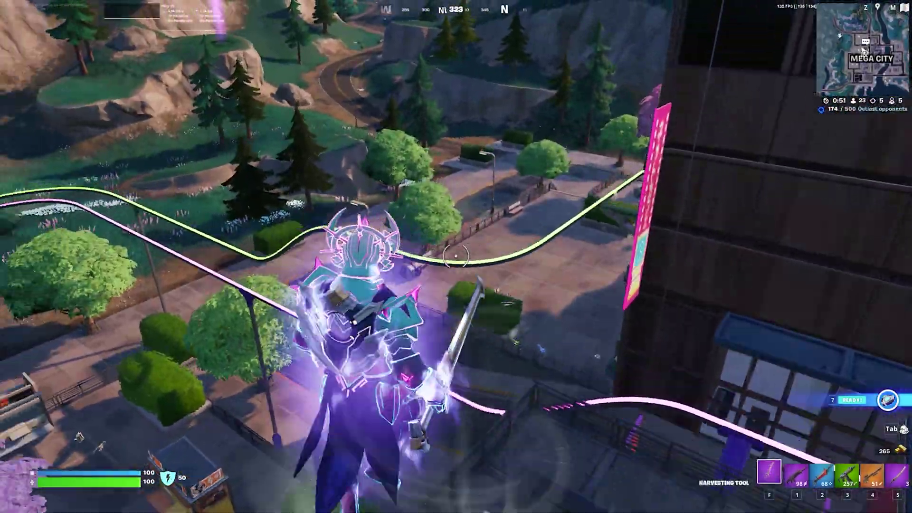
{"action": "key", "text": "w"}
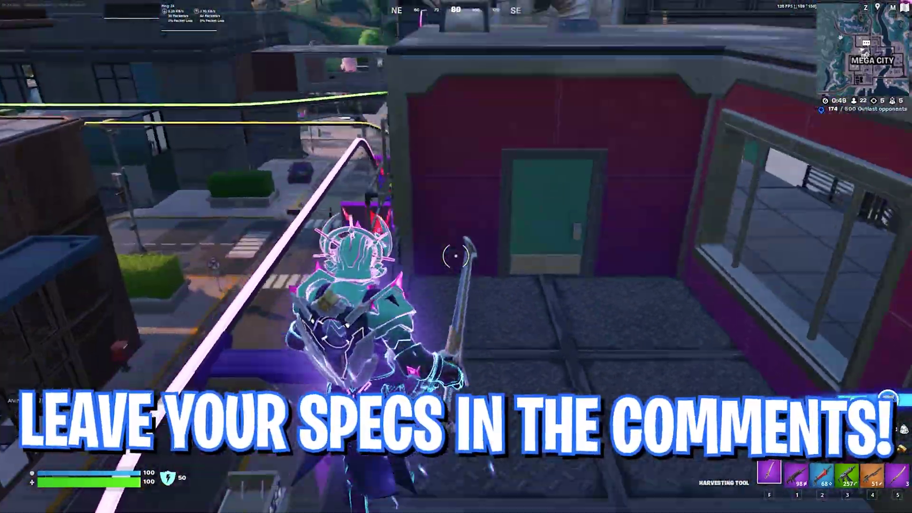
{"action": "key", "text": "w"}
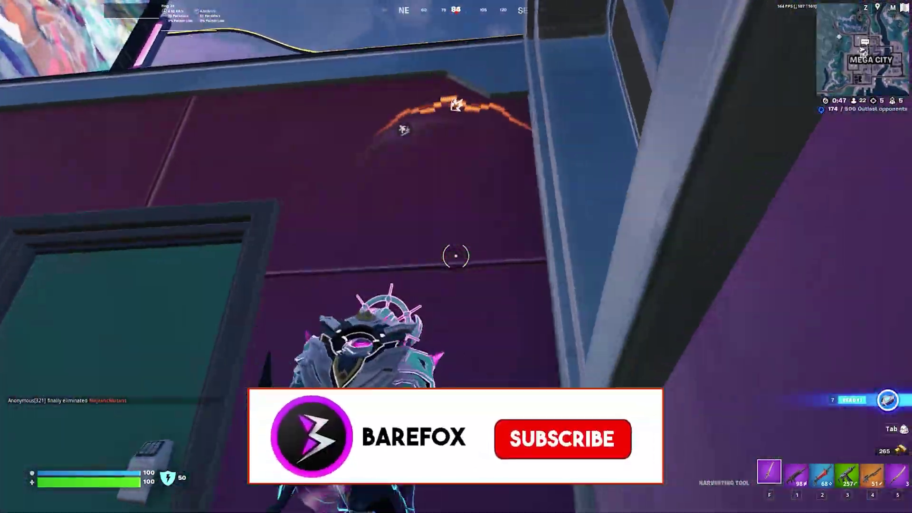
{"action": "key", "text": "w"}
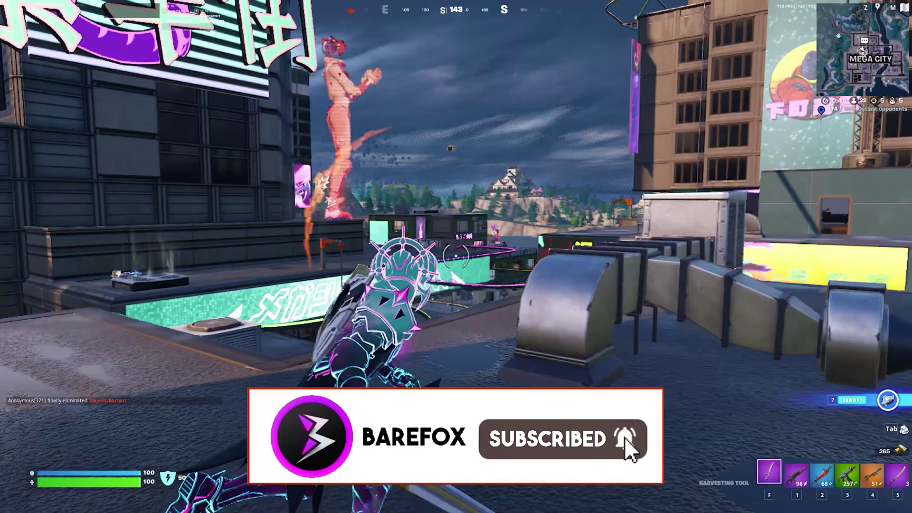
{"action": "key", "text": "4"}
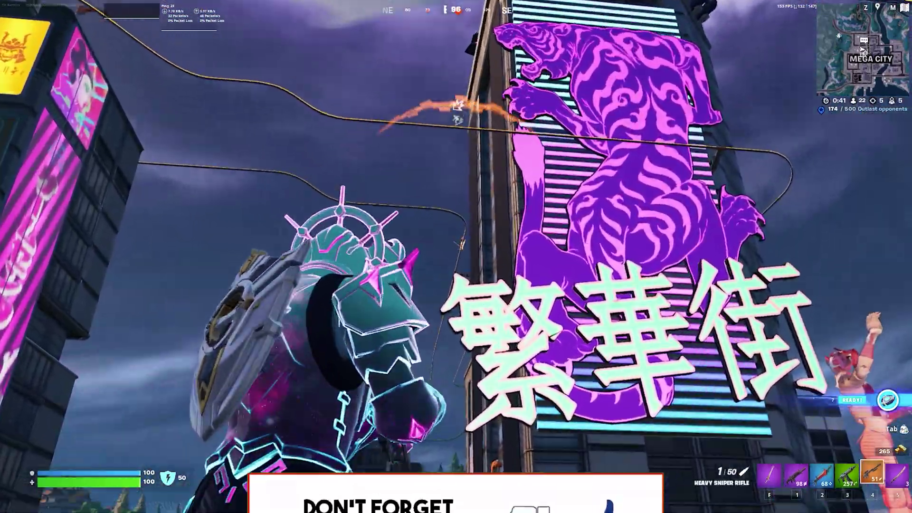
{"action": "right_click", "coordinate": [456, 257]}
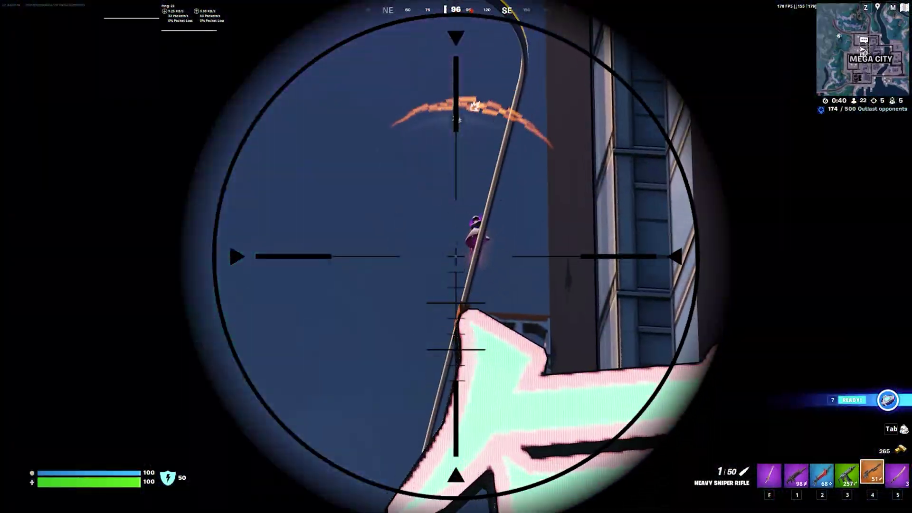
{"action": "left_click", "coordinate": [456, 256]}
{"action": "key", "text": "w"}
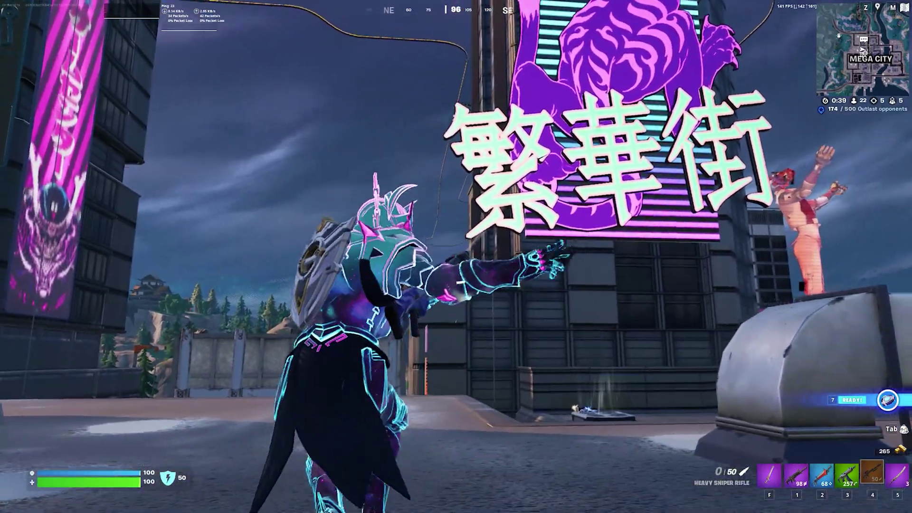